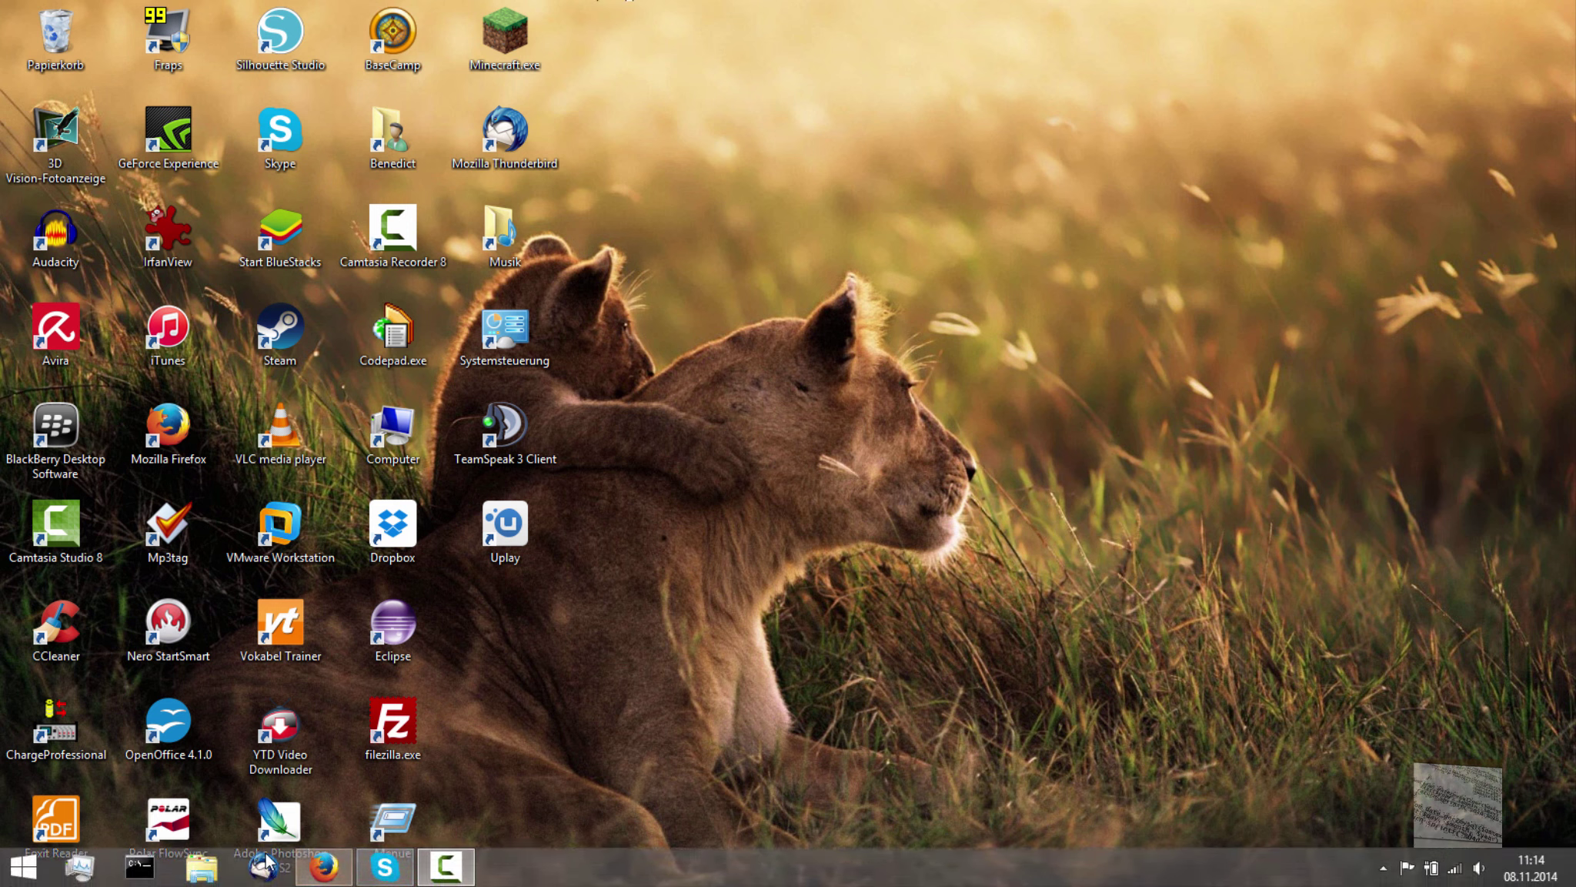
Switch to Thunderbird and look through the Googlemail - Mr. Programmer and Googlemail - VirtualWarfare accounts.
{"action": "left_click", "coordinate": [264, 880]}
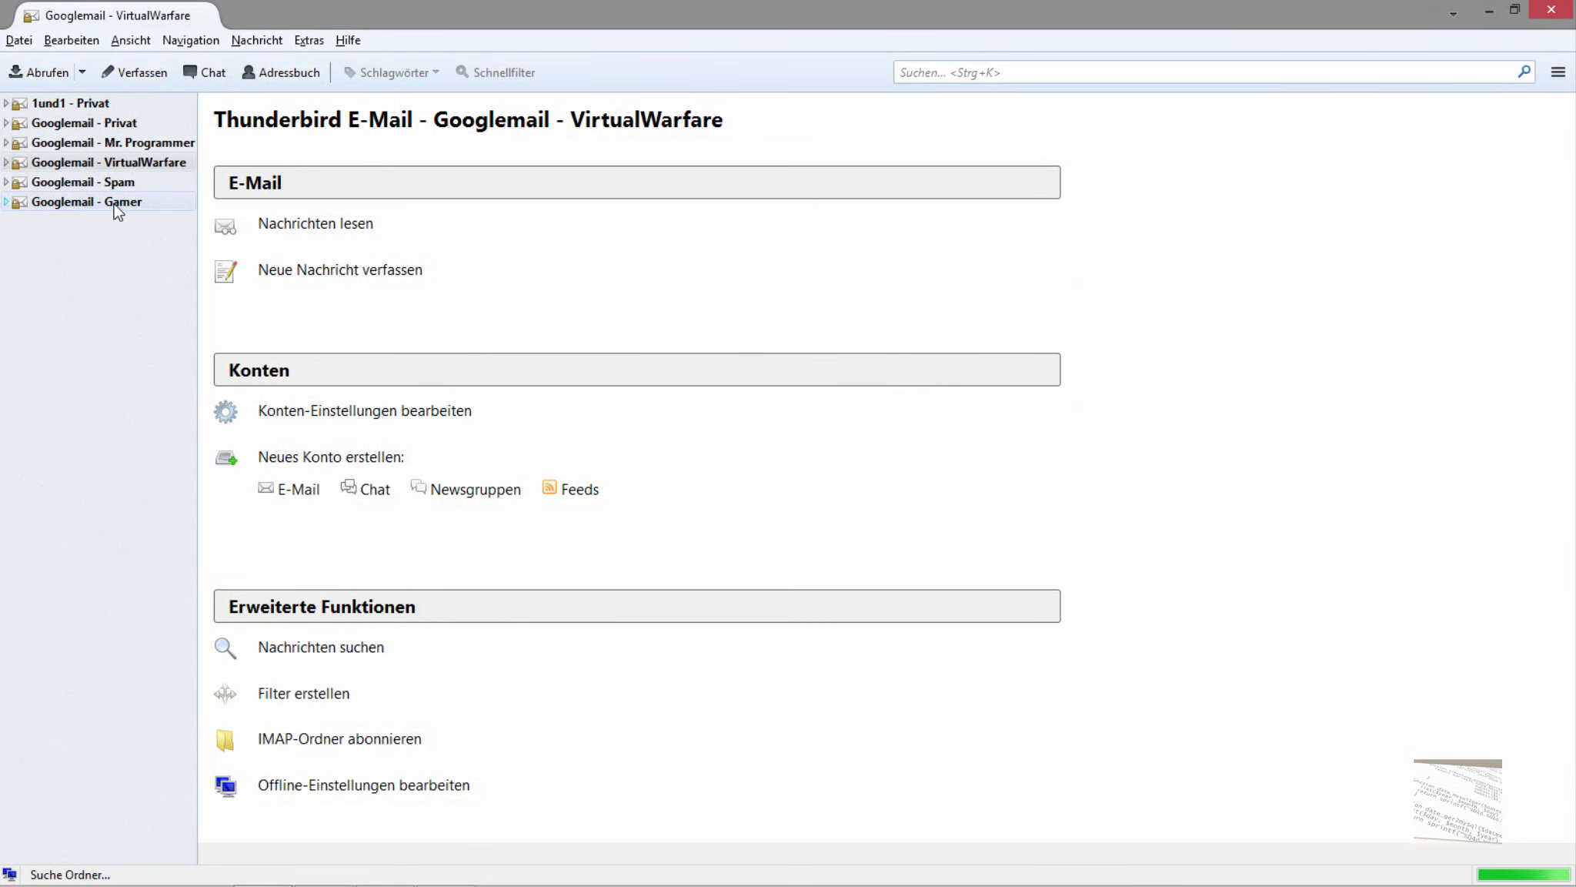
{"action": "left_click", "coordinate": [129, 148]}
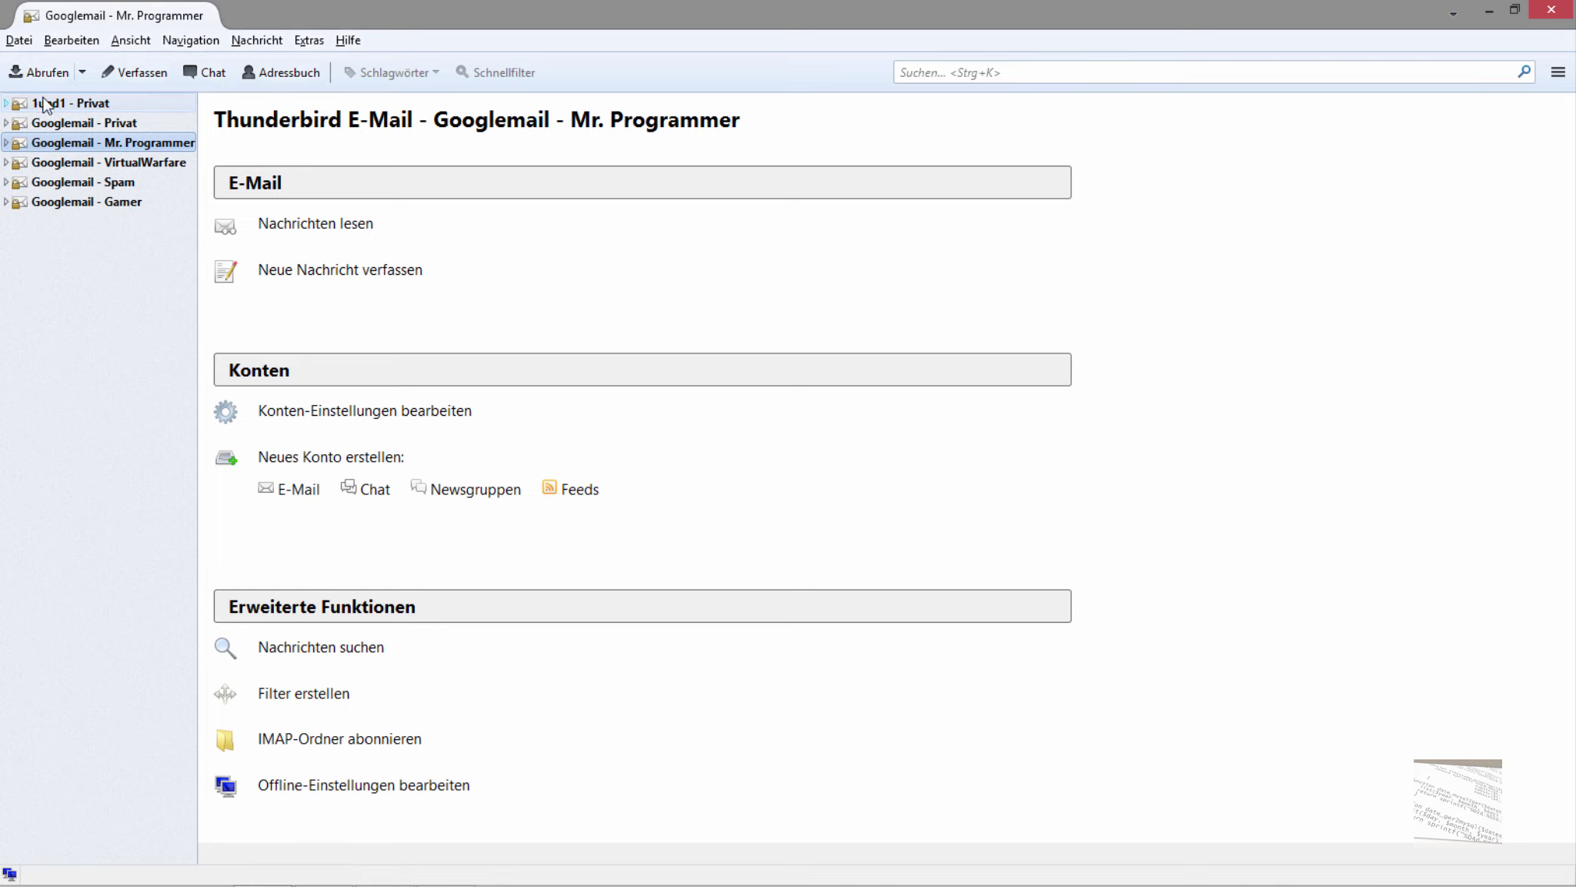
{"action": "left_click", "coordinate": [122, 163]}
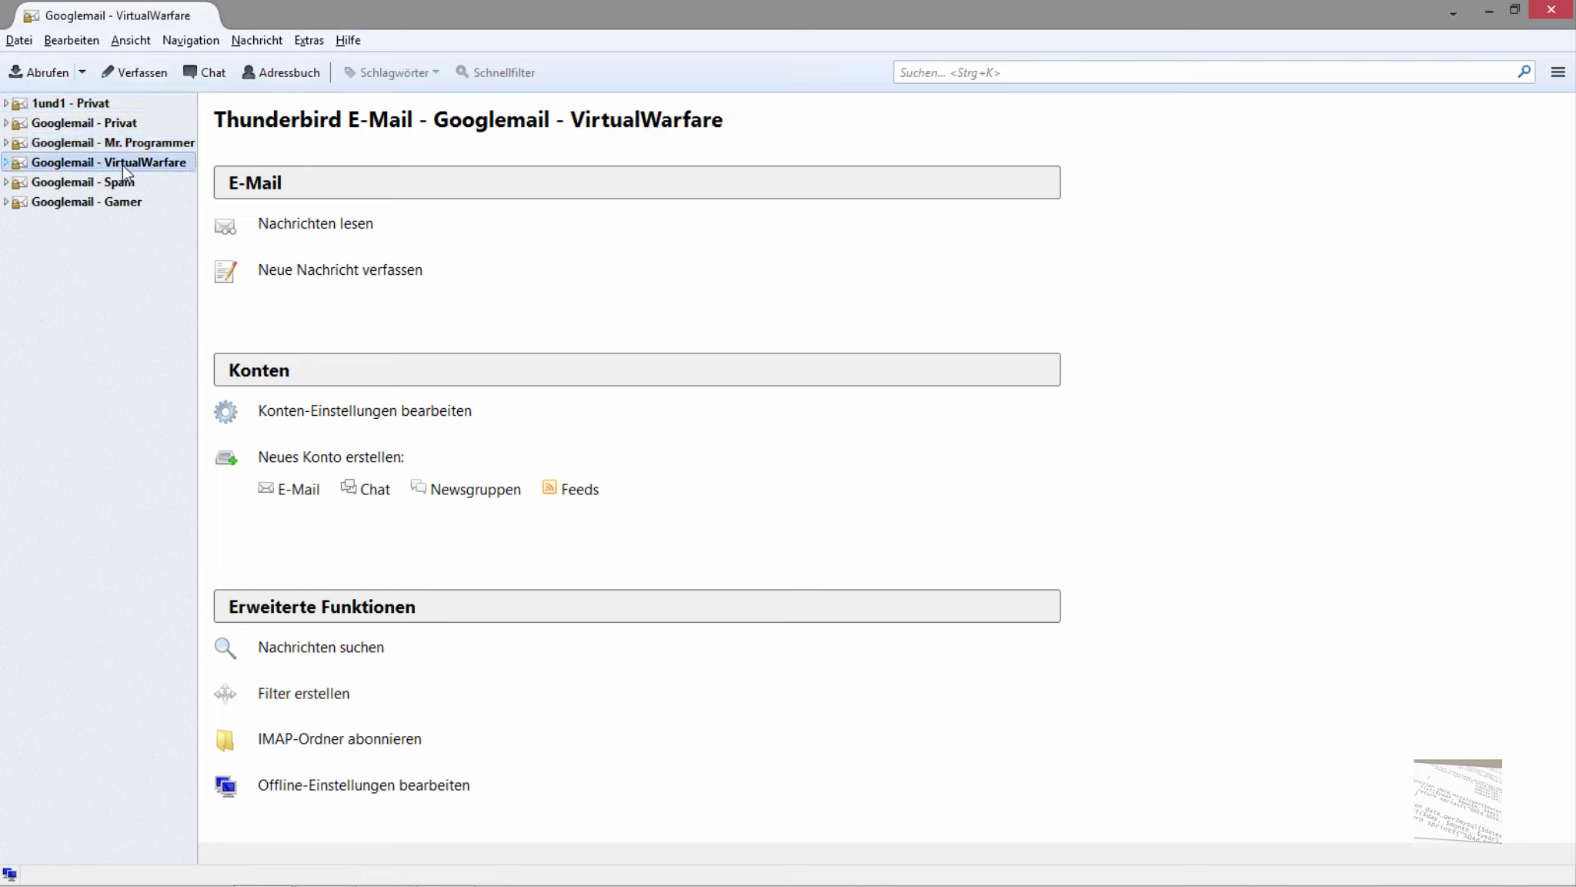
Search the available Thunderbird add-ons for "Manually Sort Folders".
{"action": "left_click", "coordinate": [309, 45]}
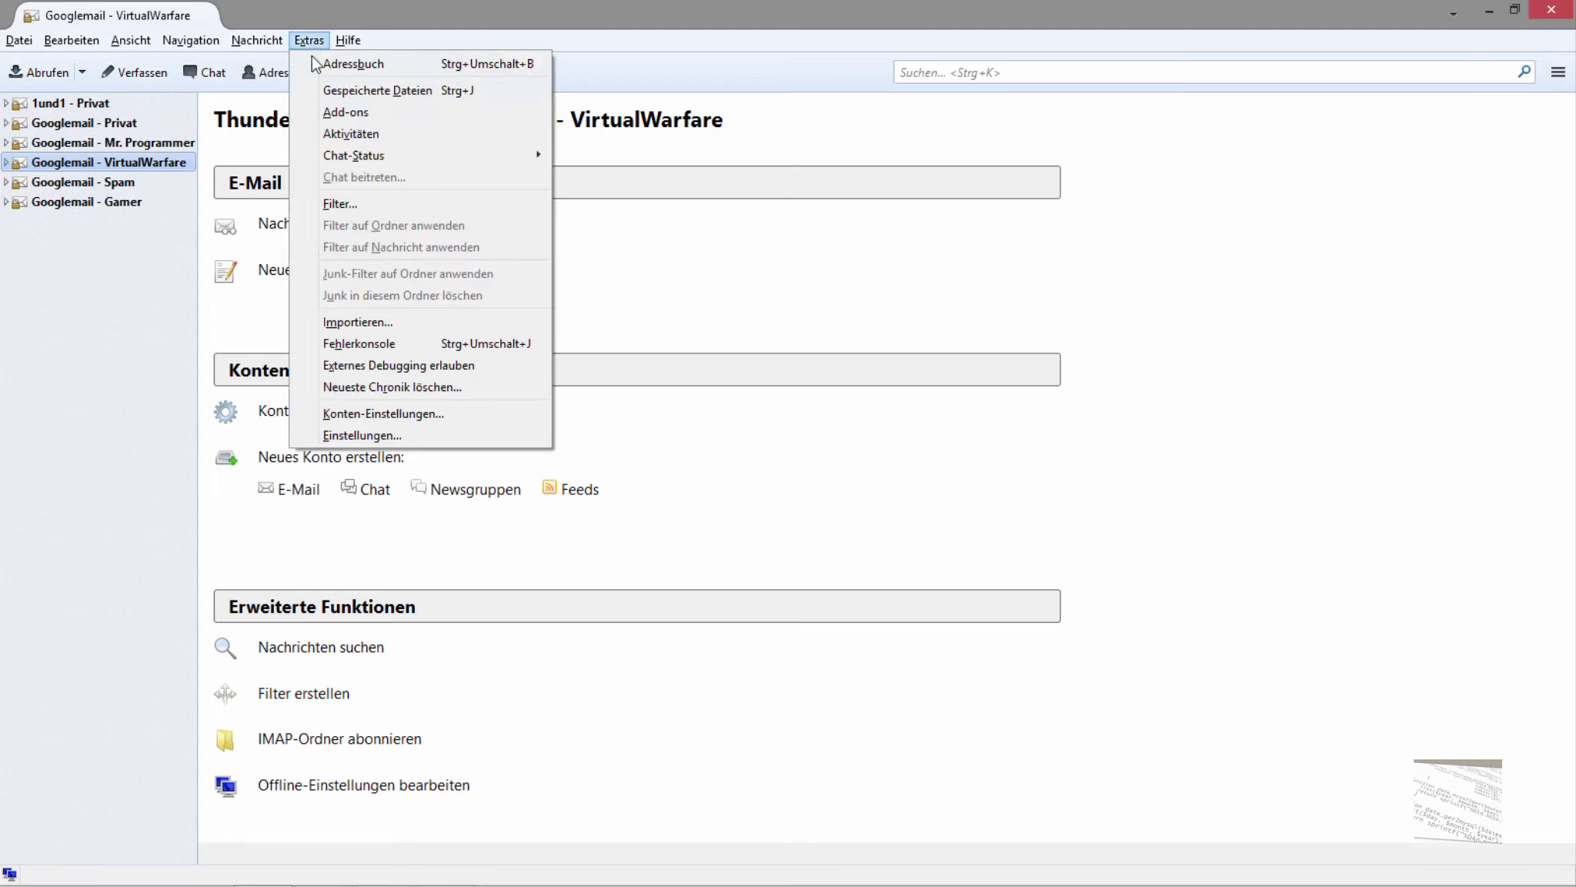
{"action": "left_click", "coordinate": [385, 113]}
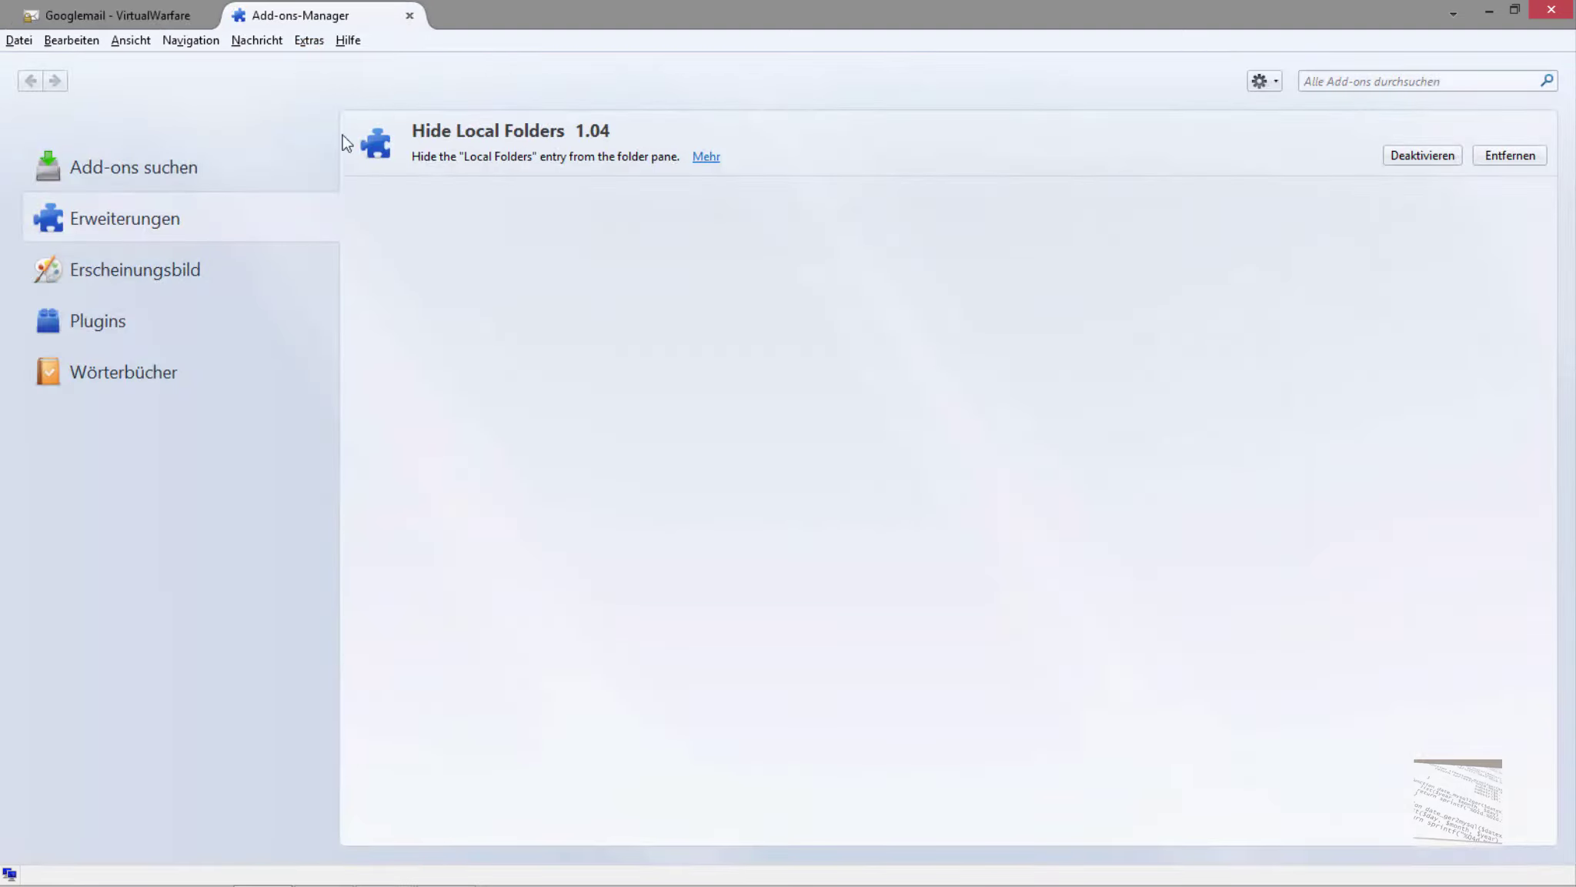
{"action": "left_click", "coordinate": [81, 172]}
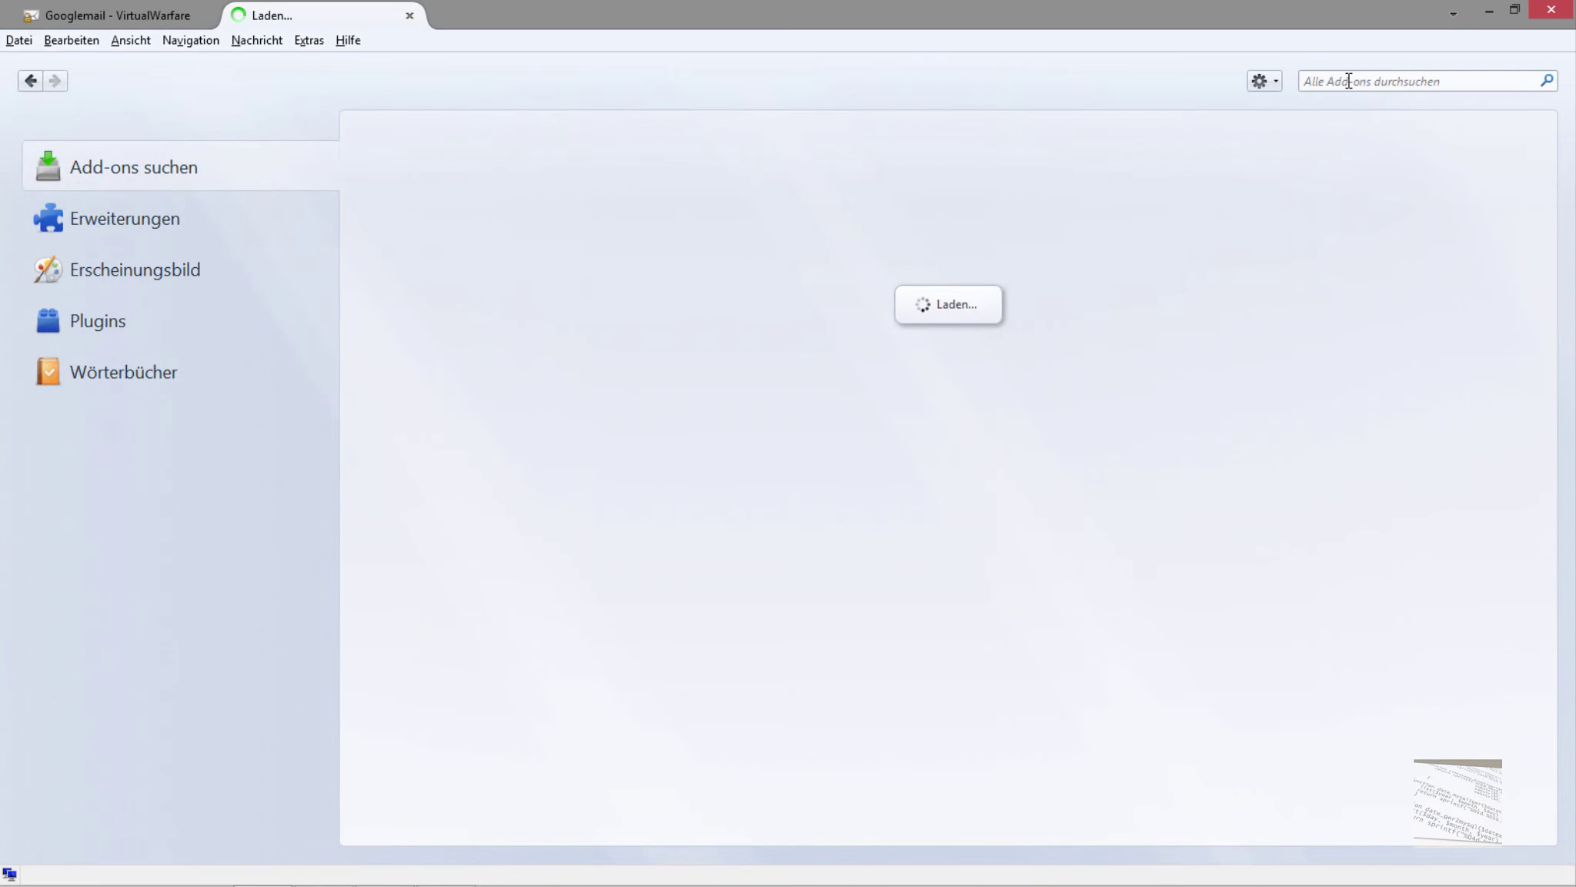
{"action": "type", "text": "Man"}
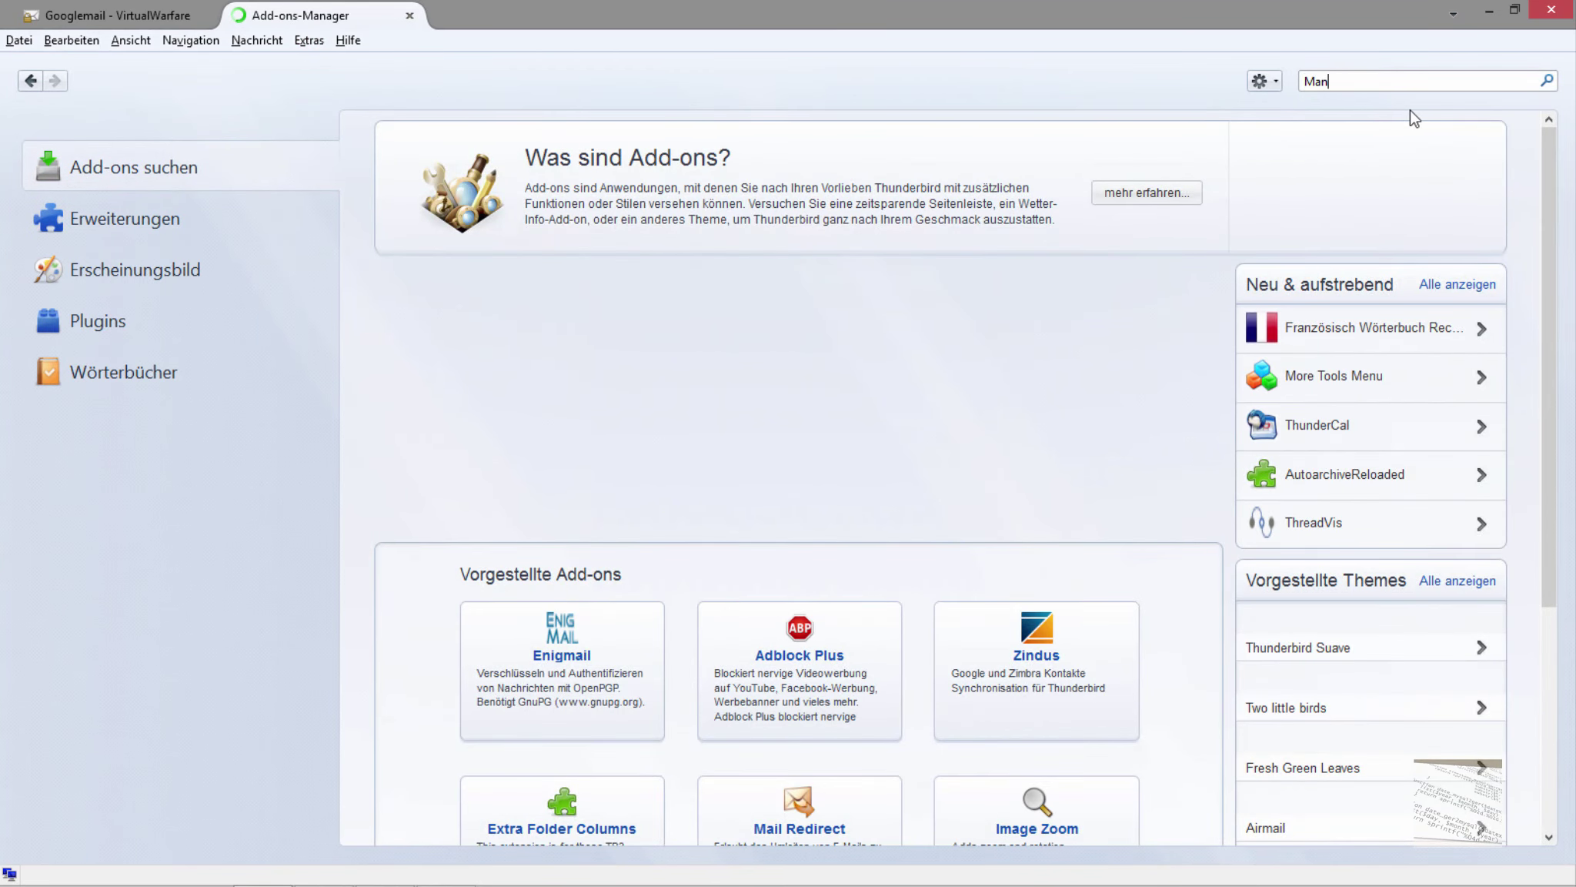
{"action": "type", "text": "ually So"}
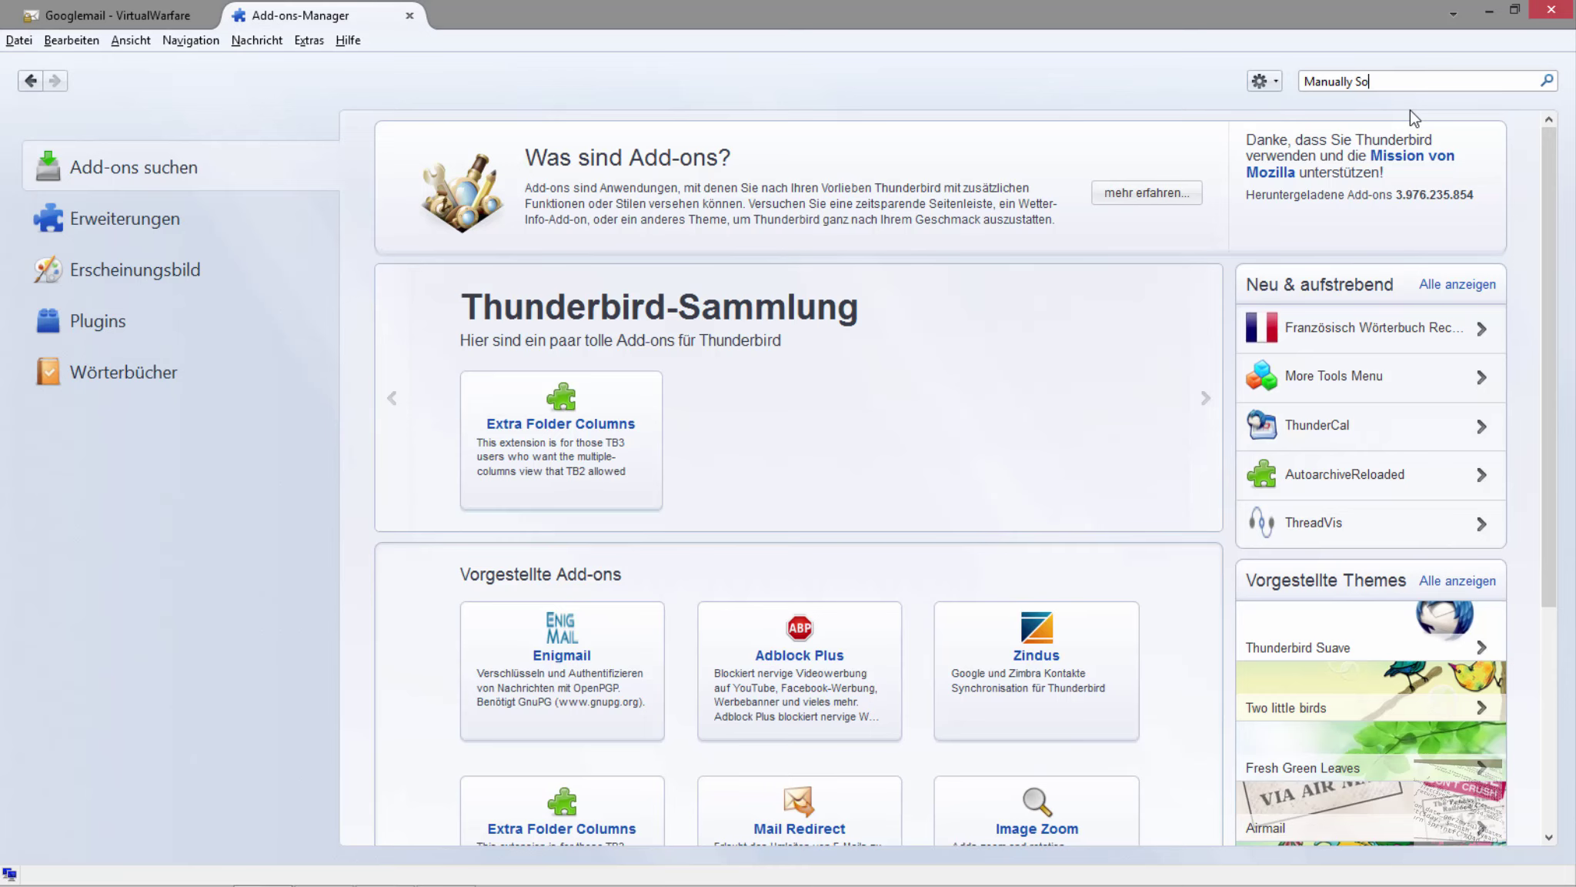
{"action": "type", "text": "rtv Folders"}
{"action": "key", "text": "Return"}
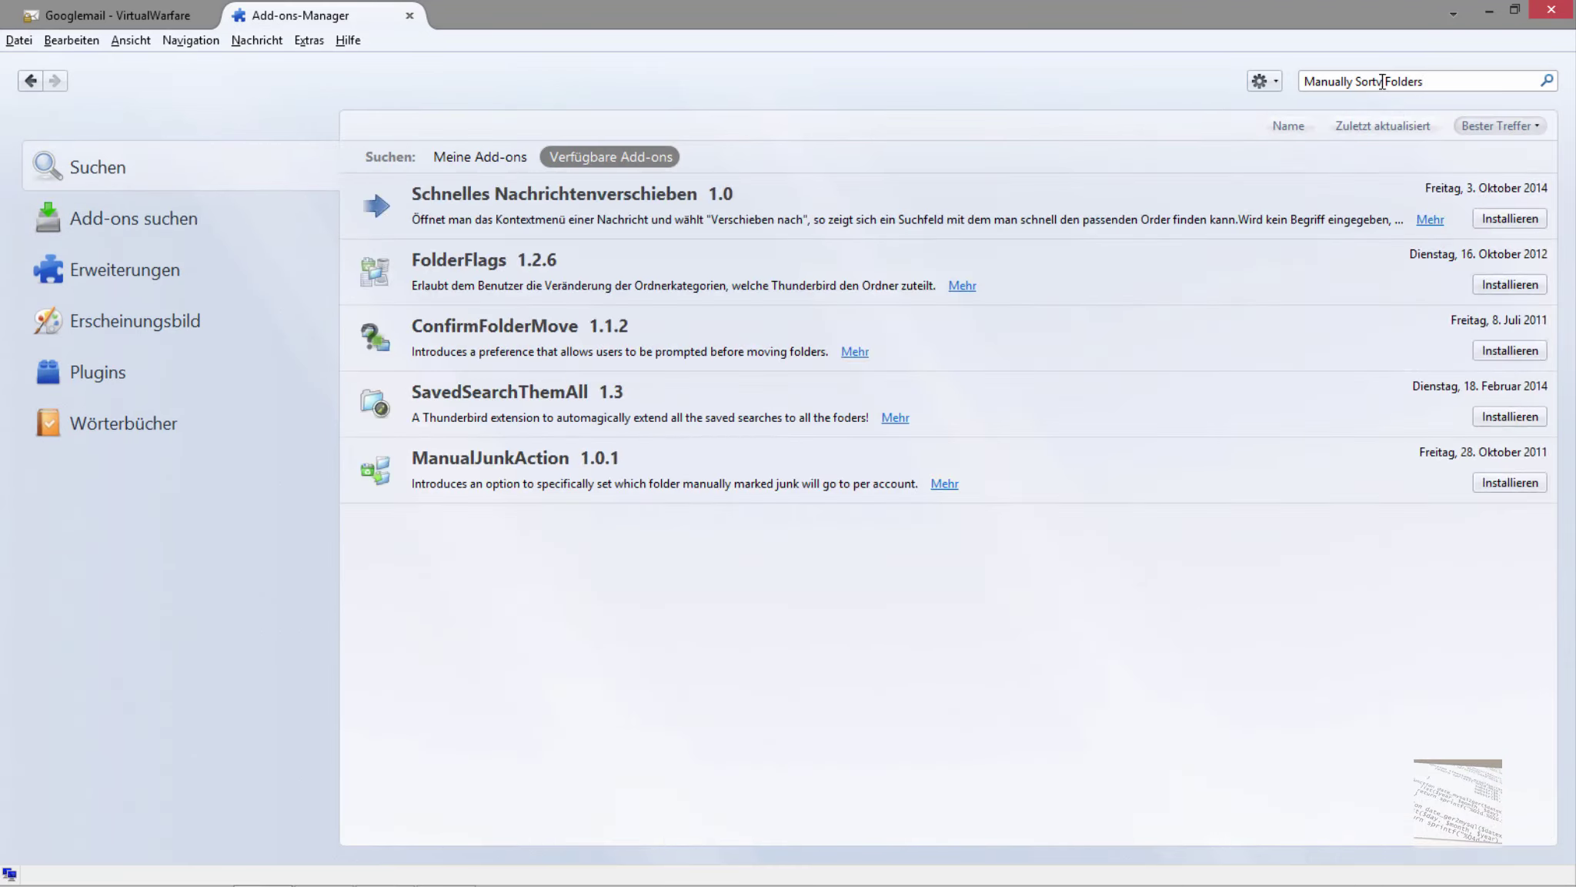
{"action": "key", "text": "BackSpace"}
{"action": "key", "text": "Return"}
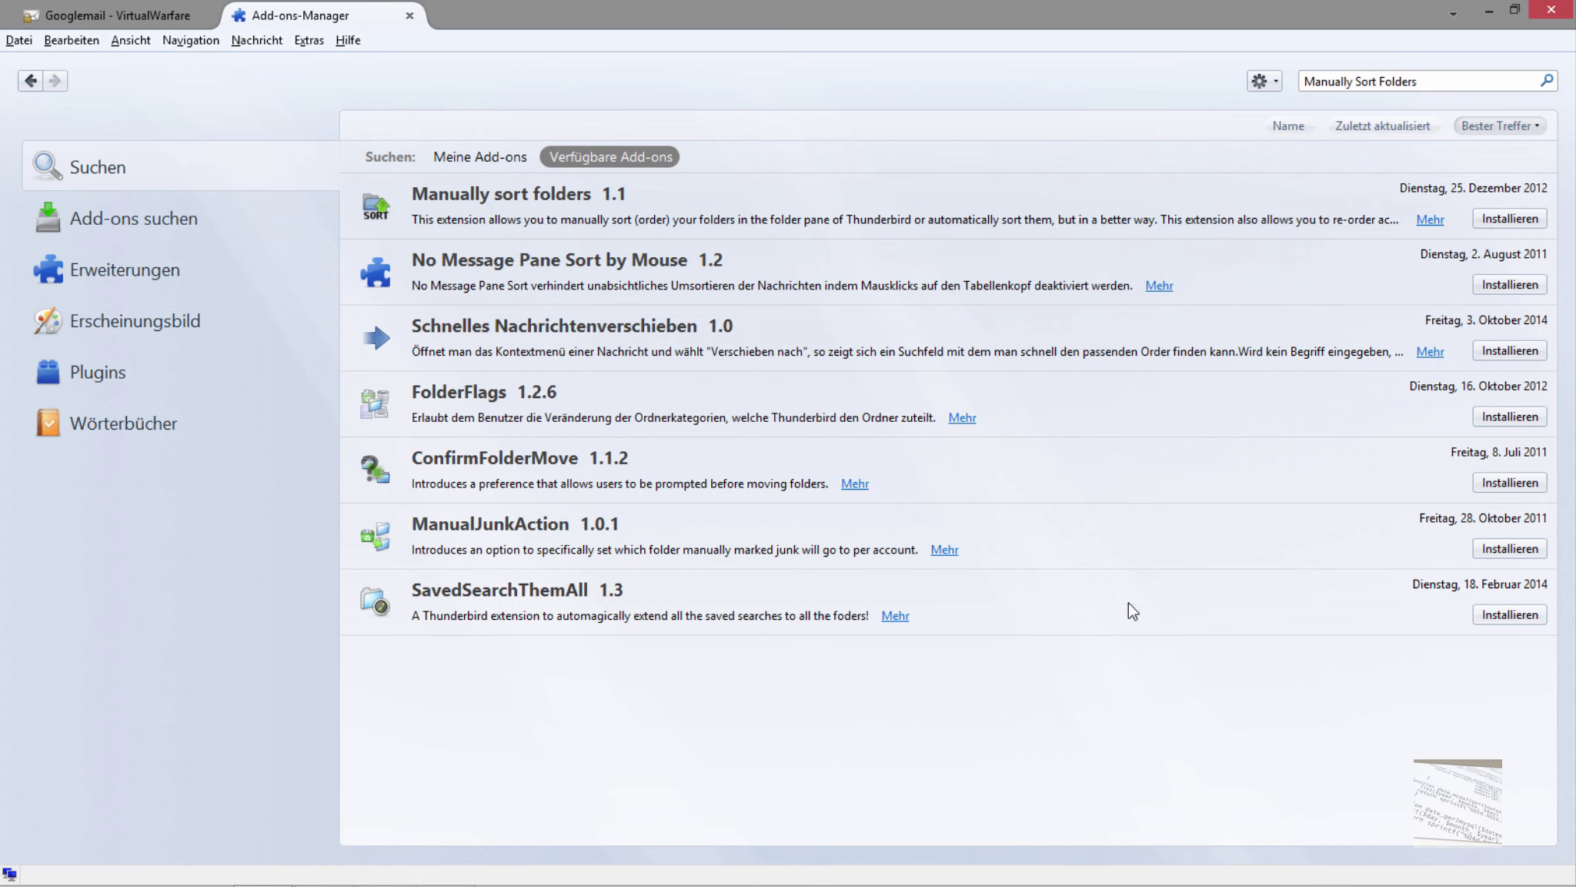
Install the Manually Sort Folders add-on with a Thunderbird restart, and close the add-ons manager.
{"action": "left_click", "coordinate": [1510, 218]}
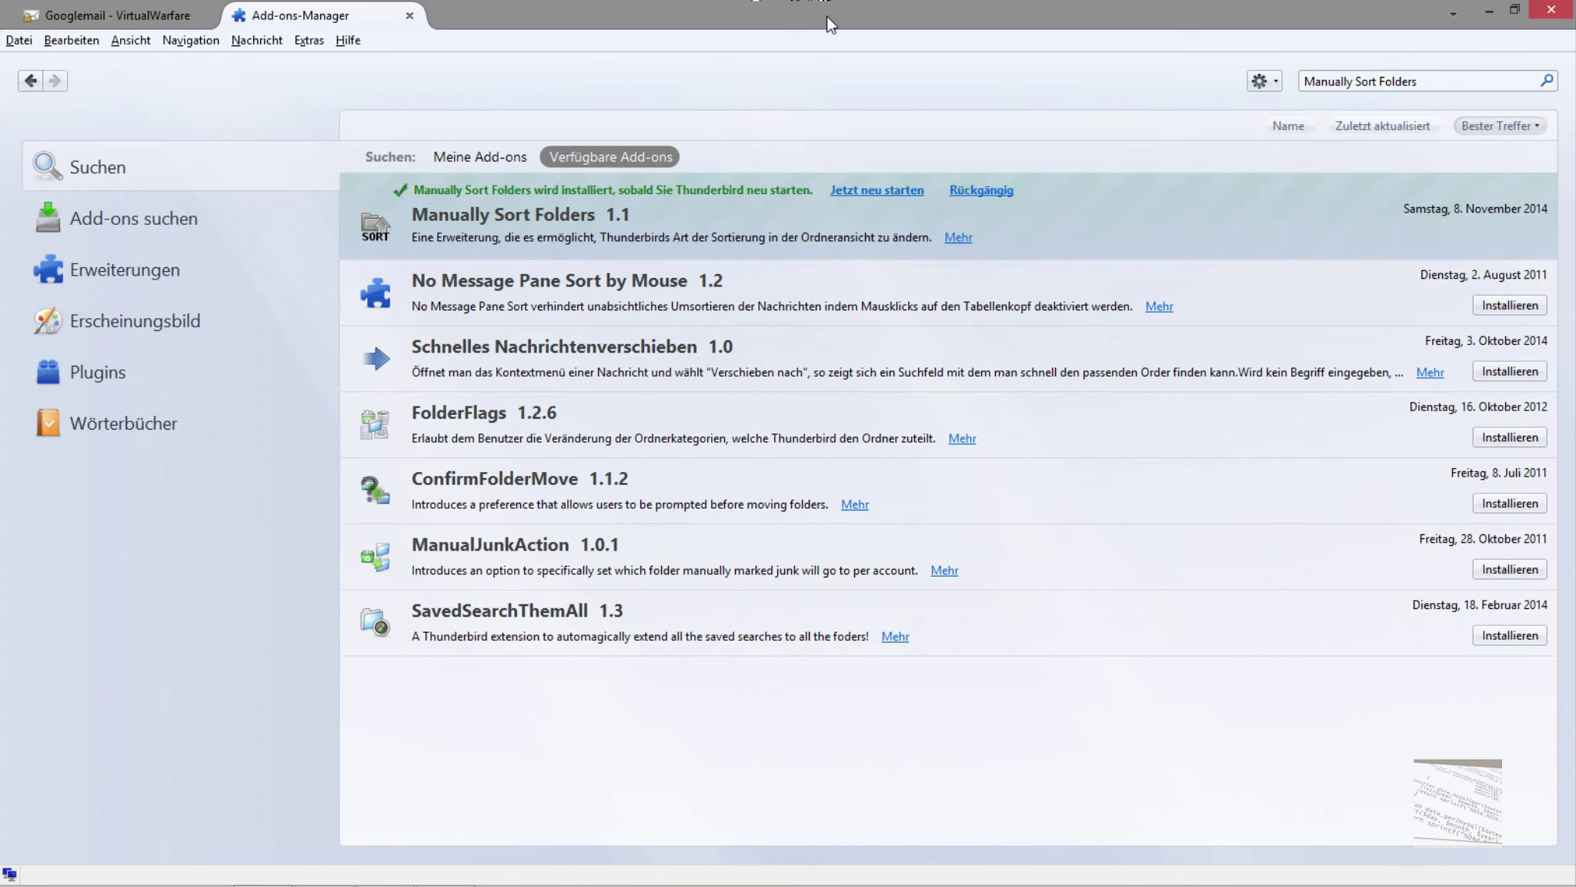
{"action": "left_click", "coordinate": [913, 193]}
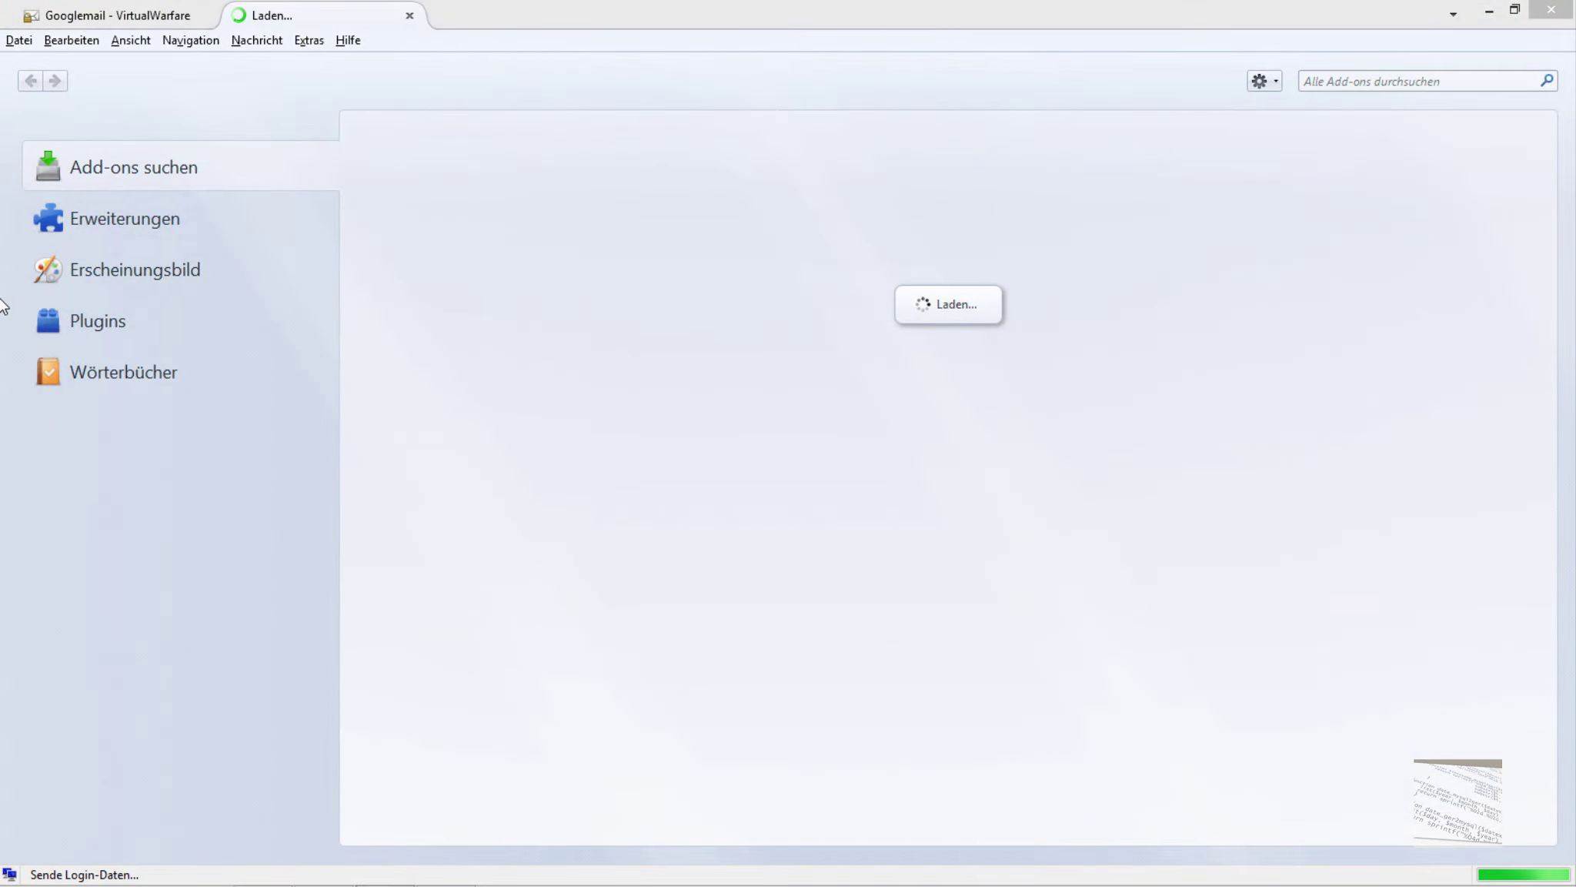
{"action": "left_click", "coordinate": [409, 16]}
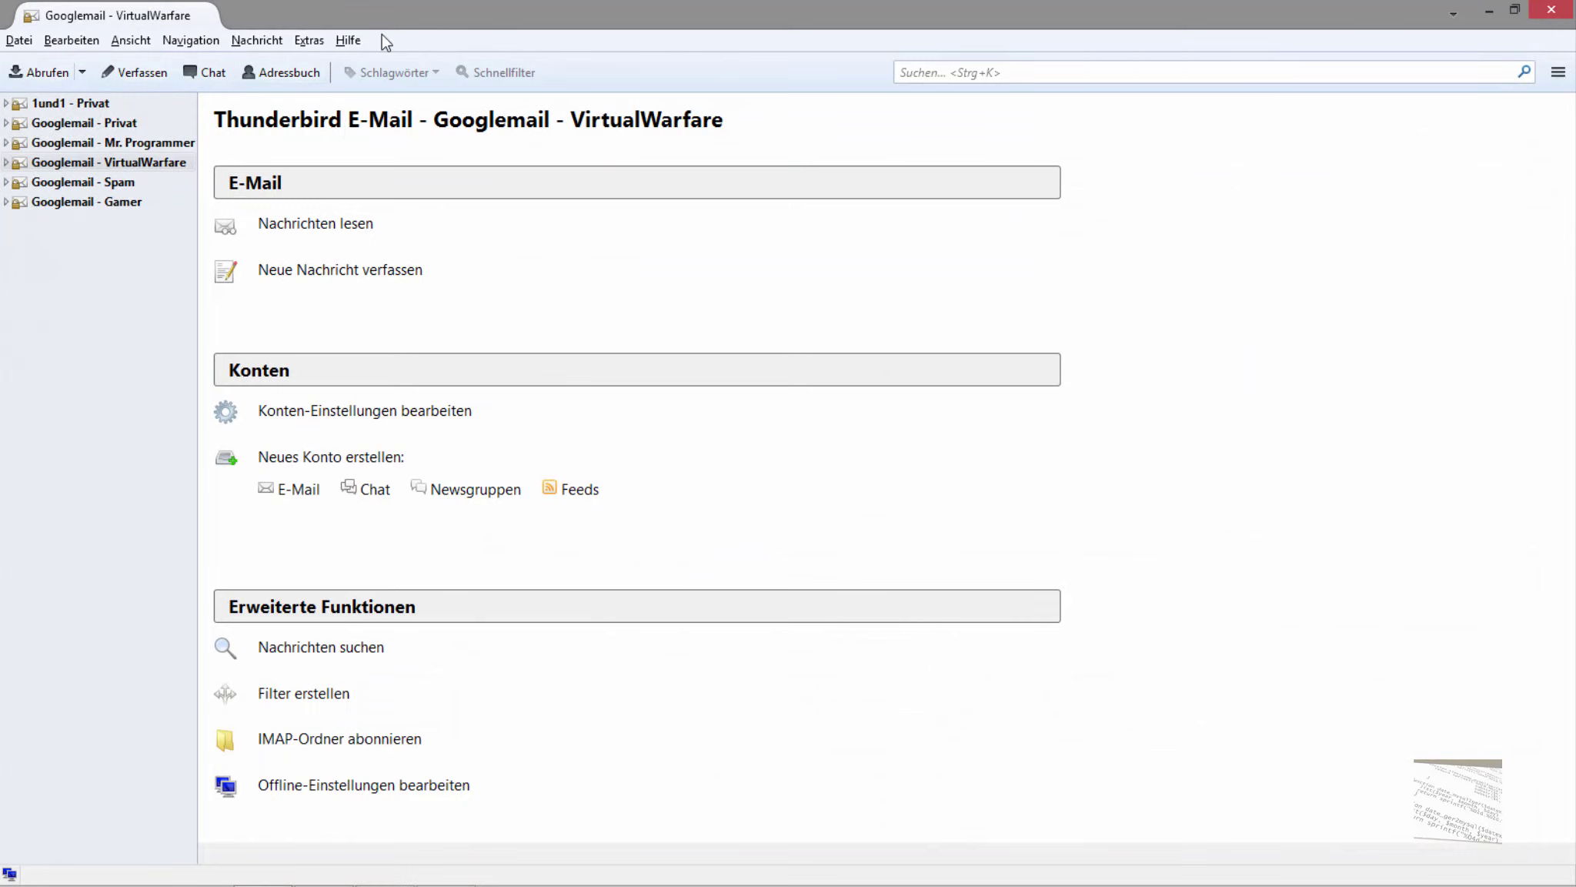
Open the account and folder order settings and move the Googlemail - Mr. Programmer account to the first position.
{"action": "left_click", "coordinate": [313, 41]}
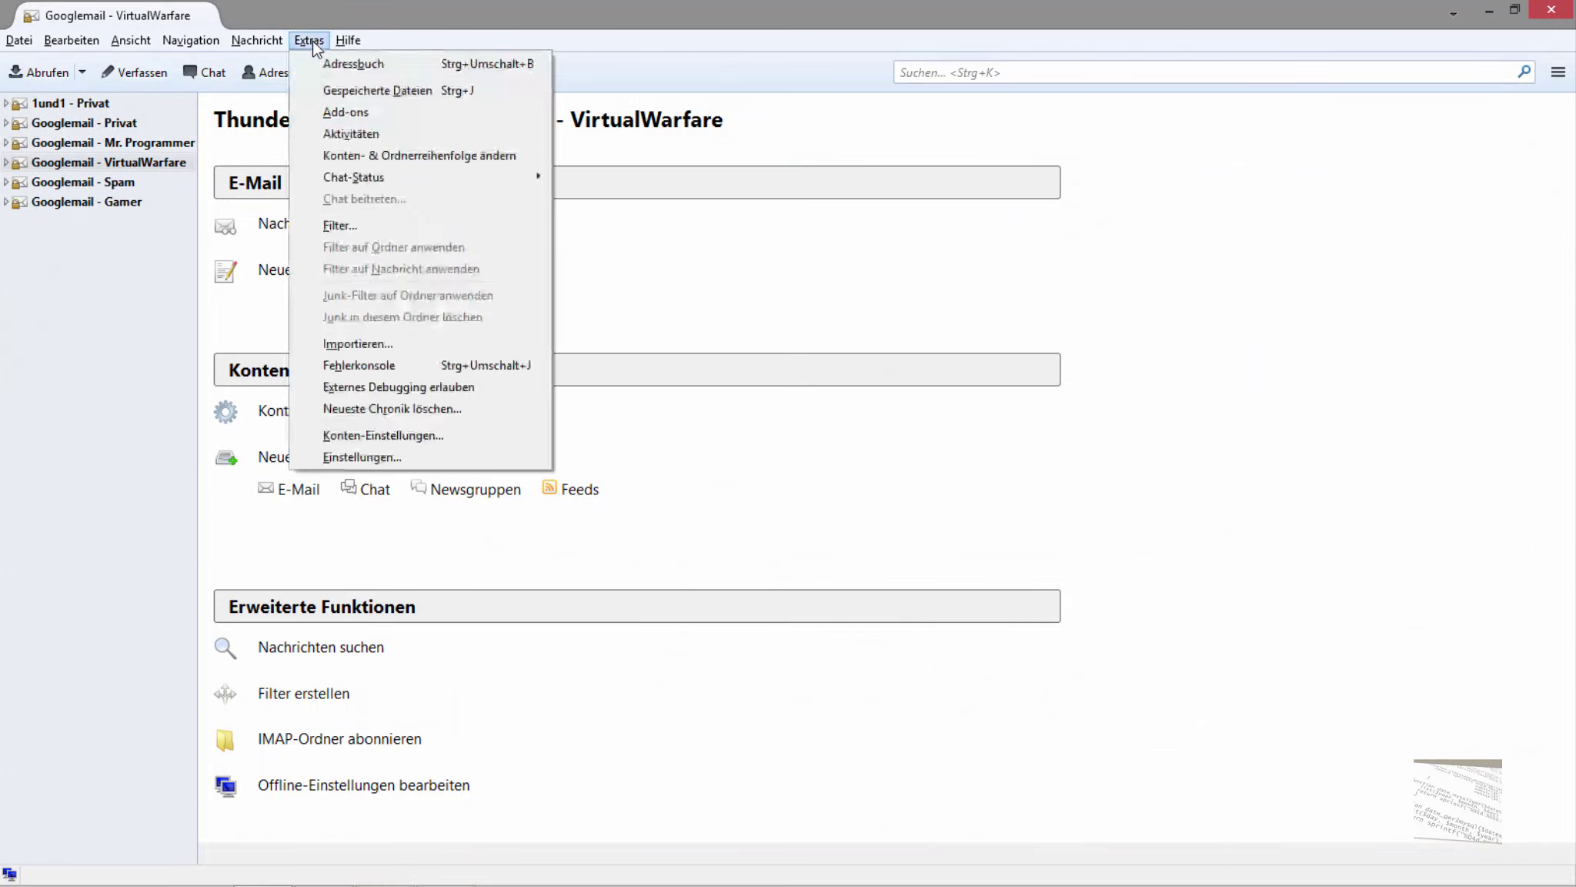
{"action": "left_click", "coordinate": [438, 154]}
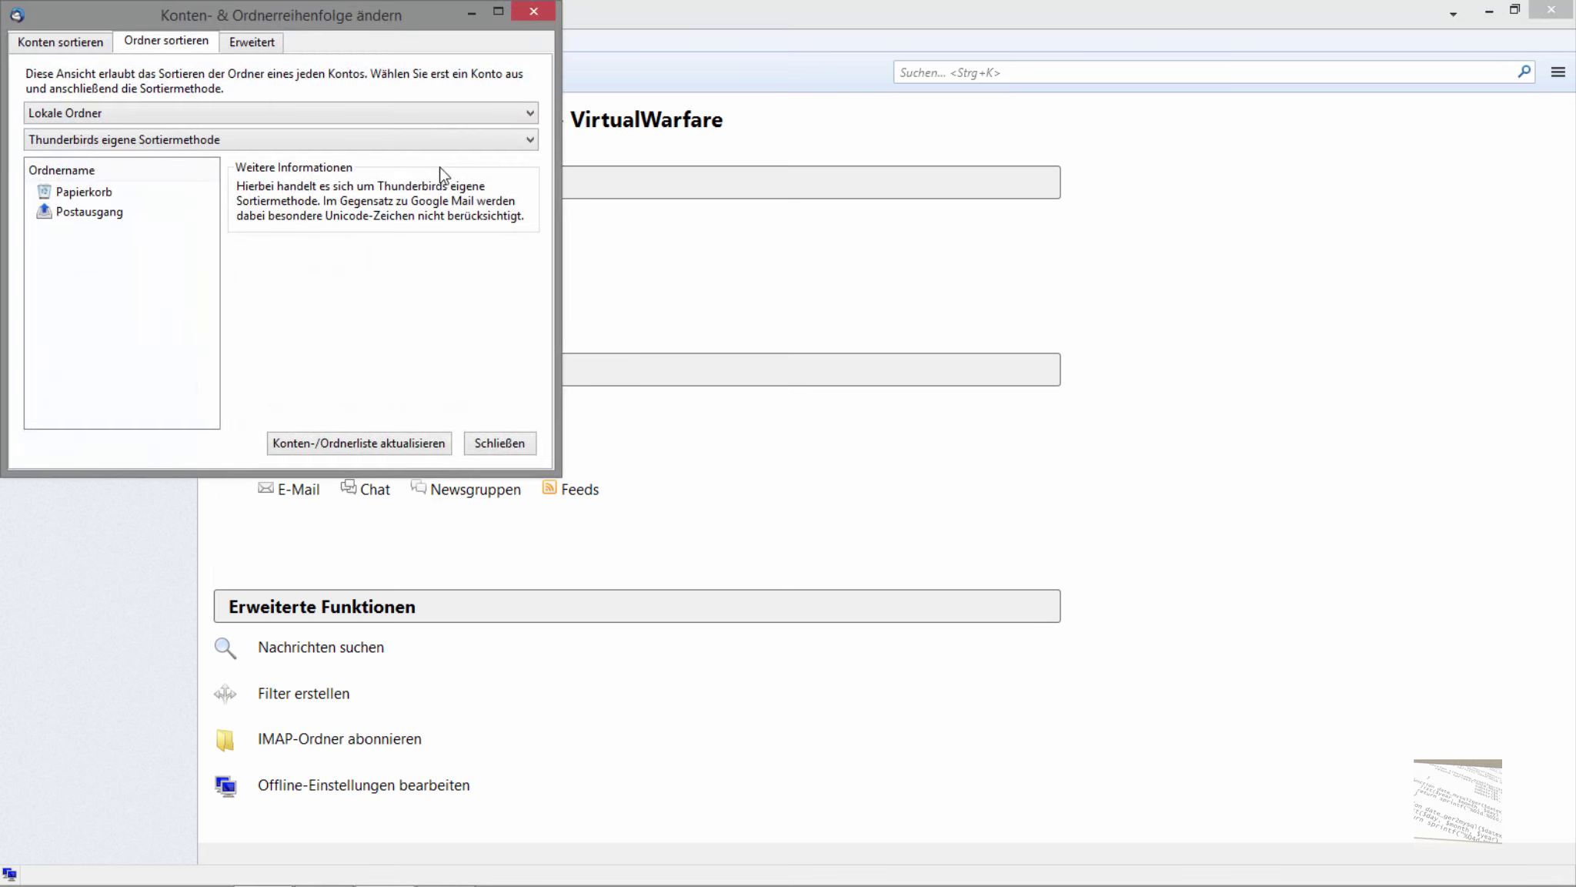
{"action": "left_click", "coordinate": [66, 43]}
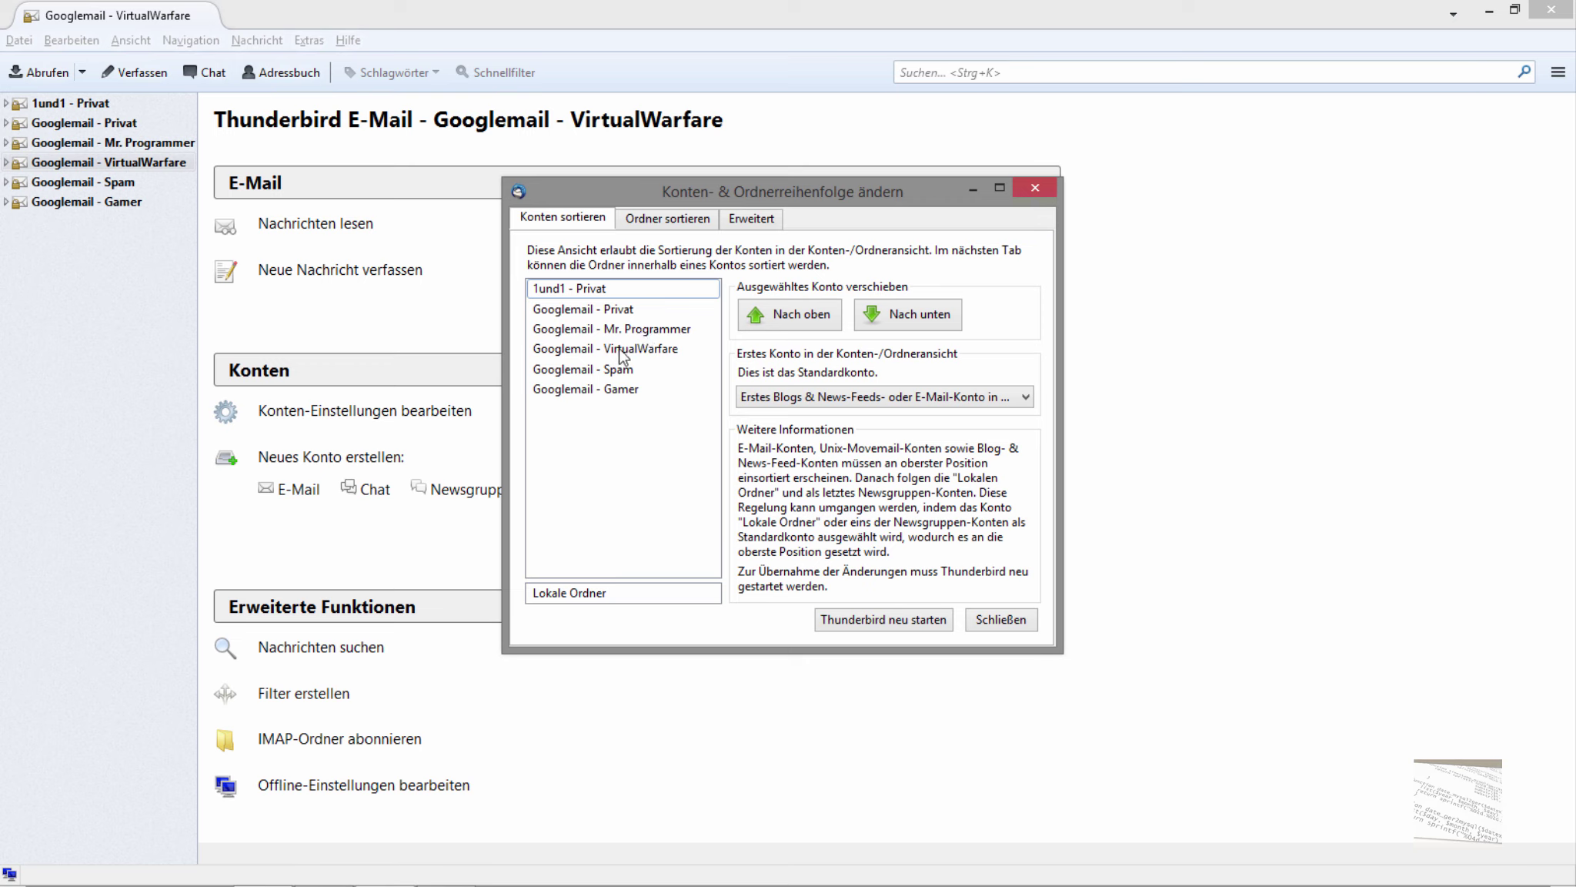
{"action": "left_click", "coordinate": [587, 331]}
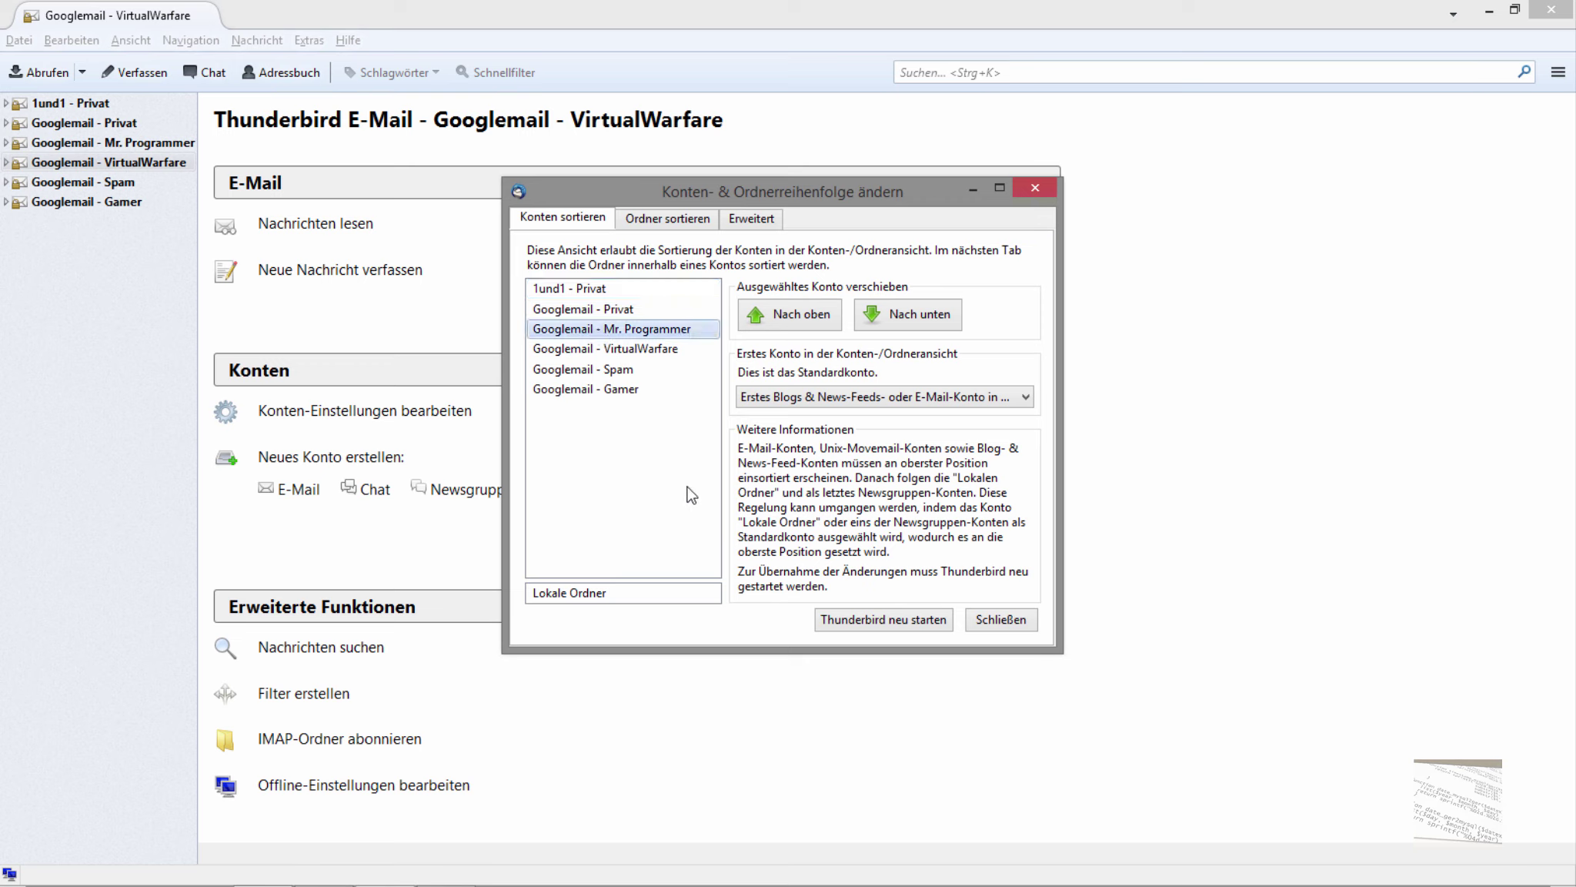
{"action": "left_click", "coordinate": [792, 316]}
{"action": "left_click", "coordinate": [795, 329]}
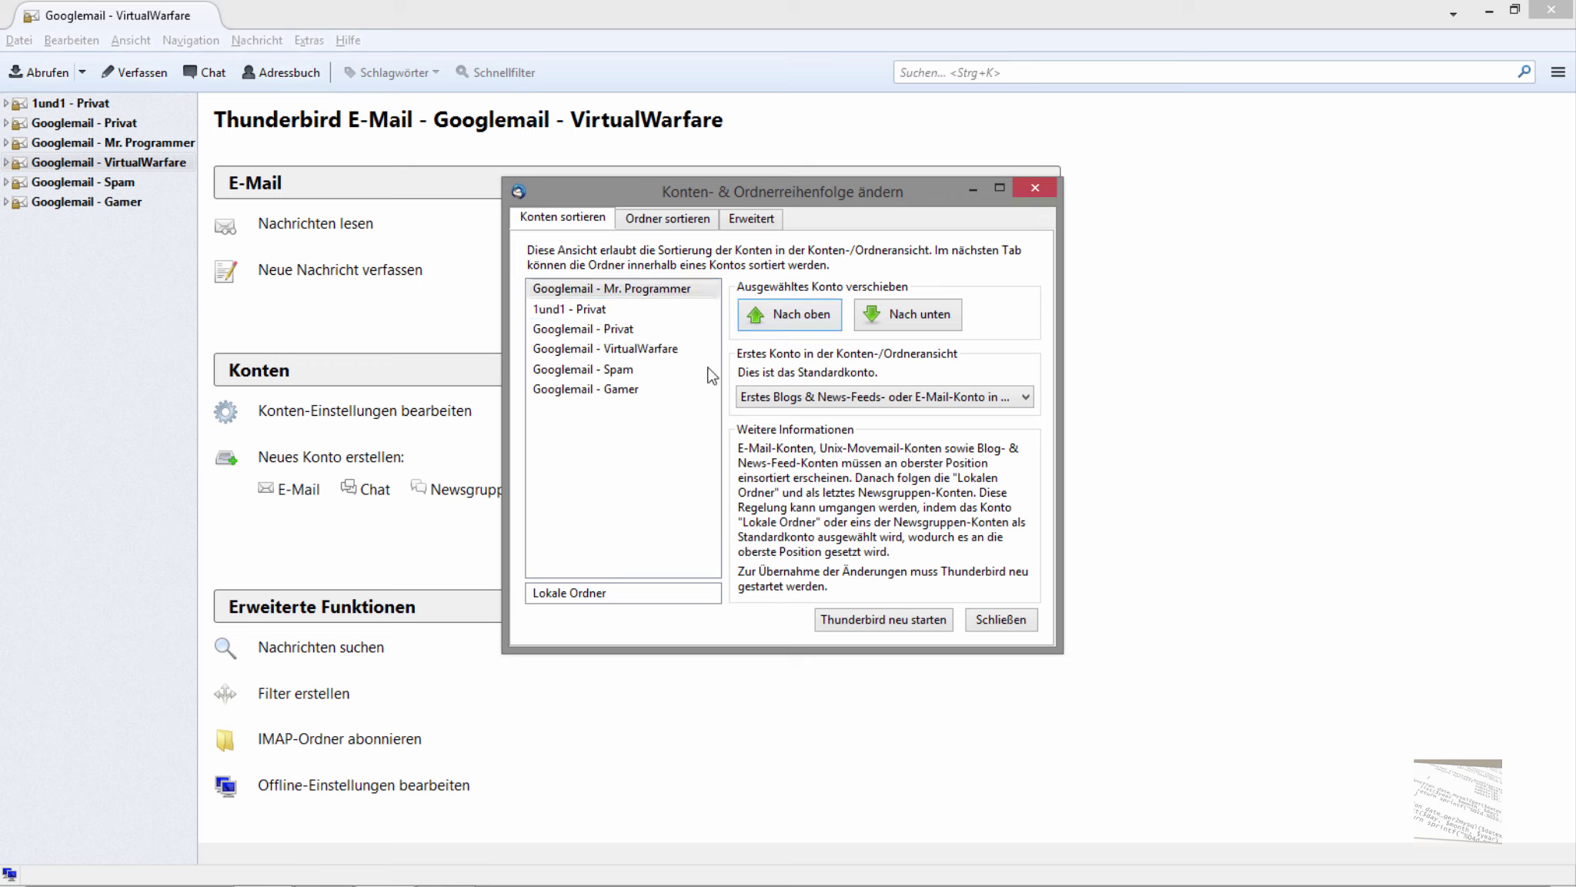
Move the Googlemail - VirtualWarfare account up to second place, directly below Googlemail - Mr. Programmer.
{"action": "left_click", "coordinate": [609, 352]}
{"action": "left_click", "coordinate": [806, 318]}
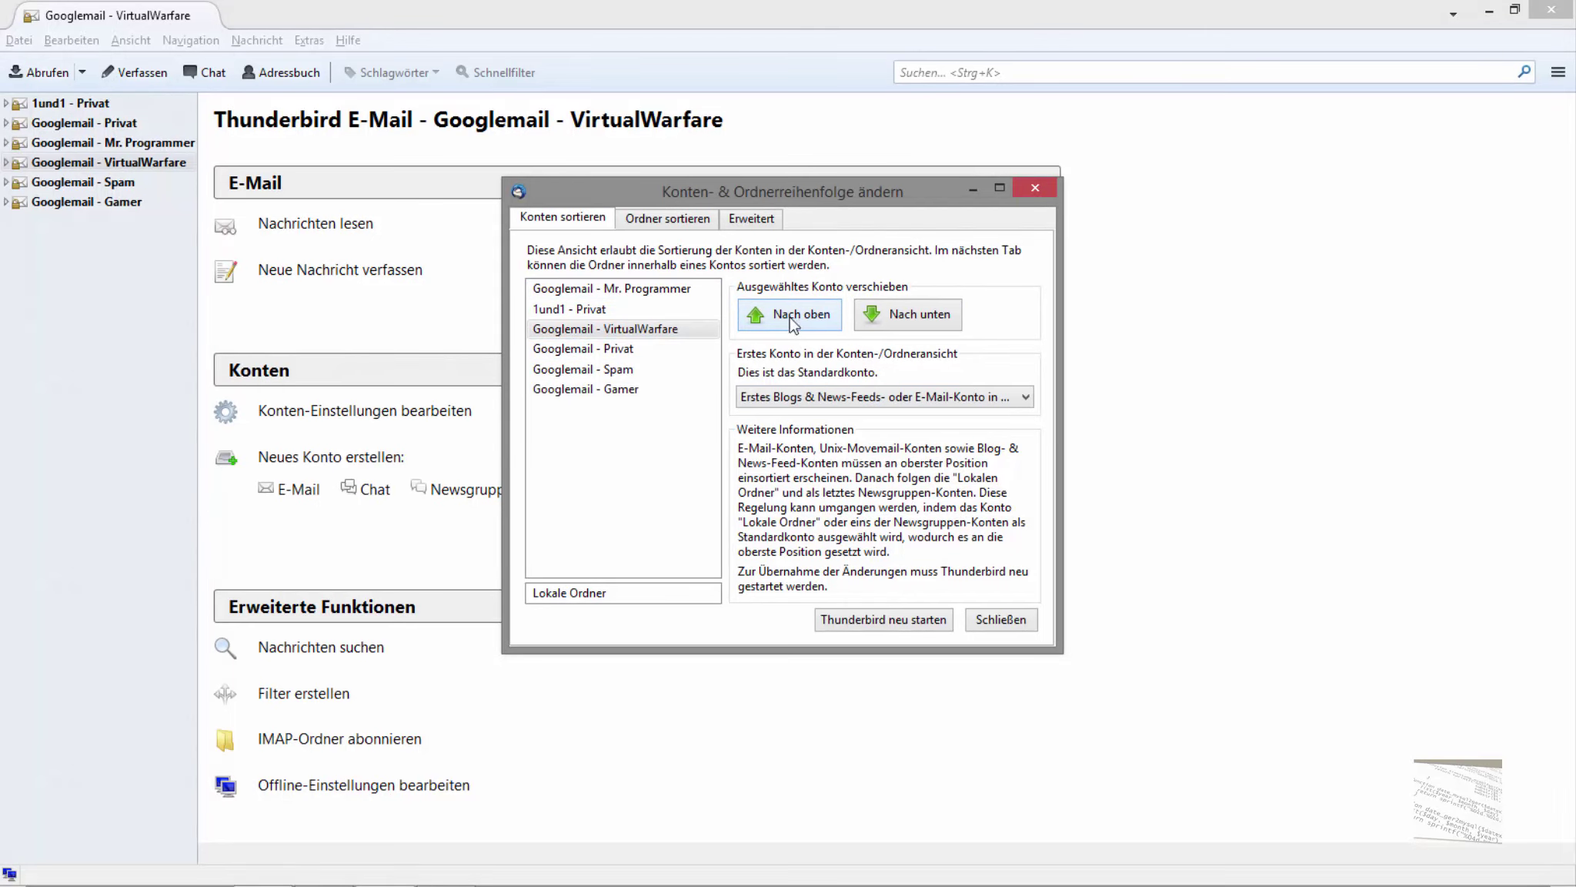
{"action": "left_click", "coordinate": [793, 317]}
{"action": "left_click", "coordinate": [645, 315]}
{"action": "left_click", "coordinate": [643, 289]}
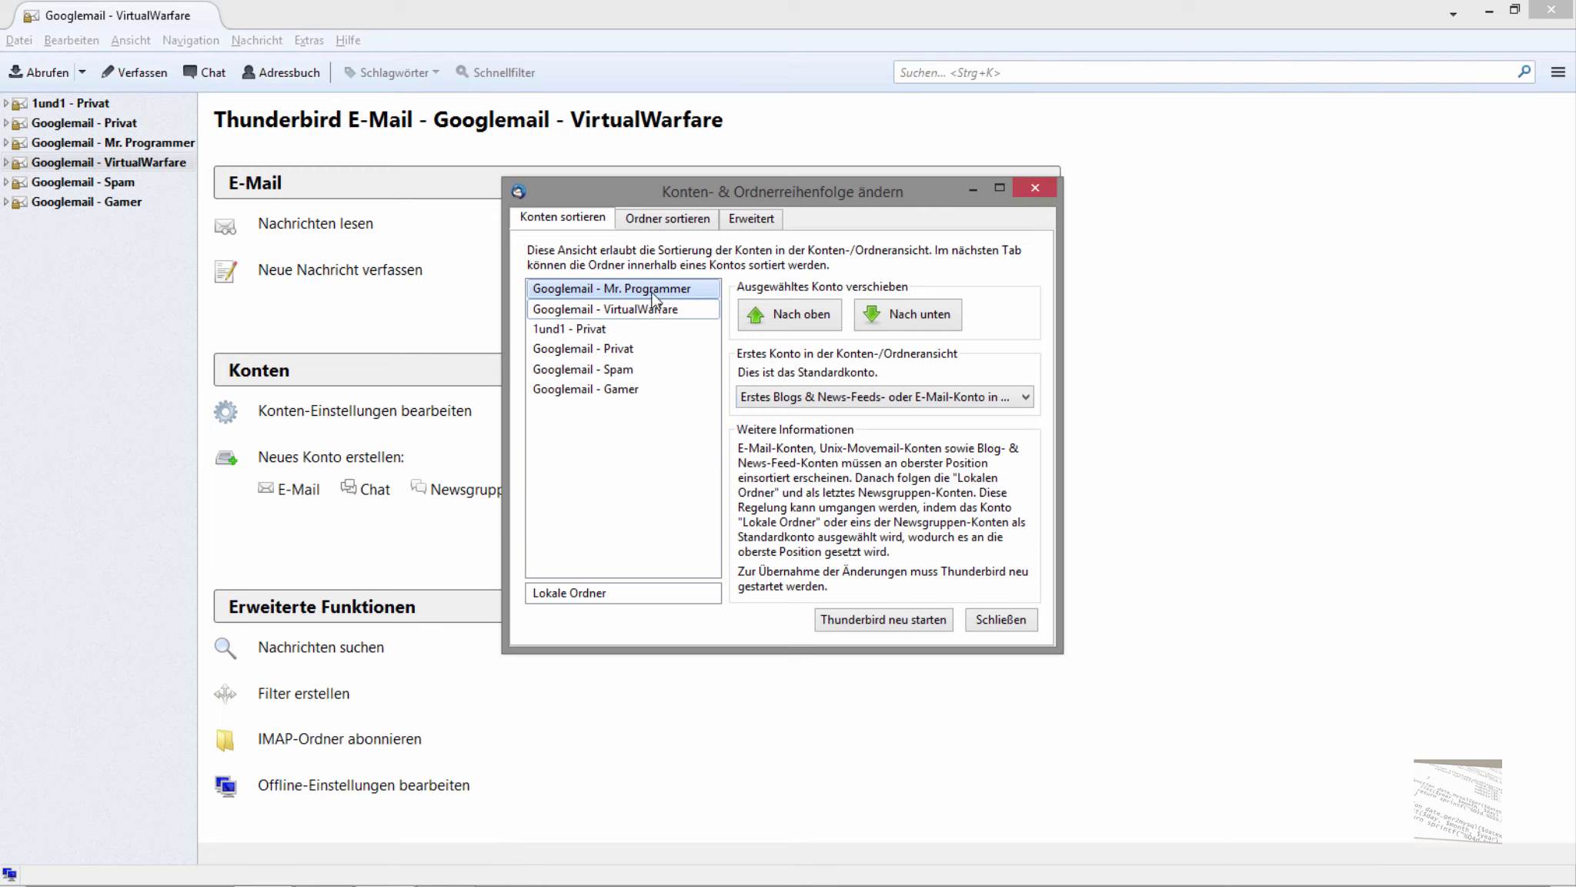
Choose the Googlemail - Mr. Programmer account for folder sorting and expand its [Gmail] folder.
{"action": "left_click", "coordinate": [663, 220]}
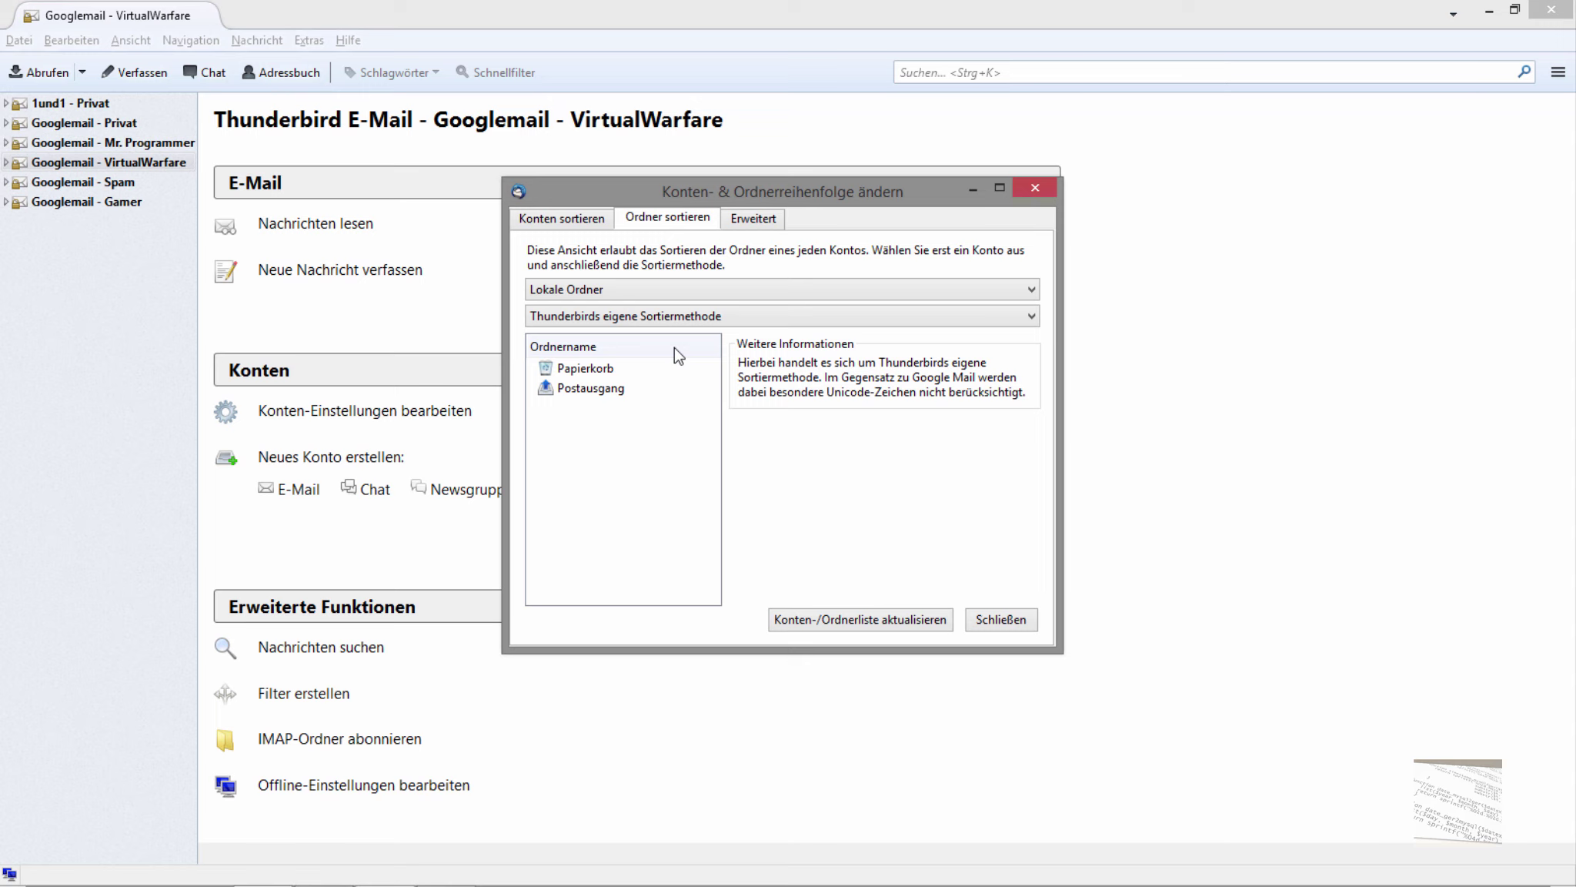
{"action": "left_click", "coordinate": [663, 286]}
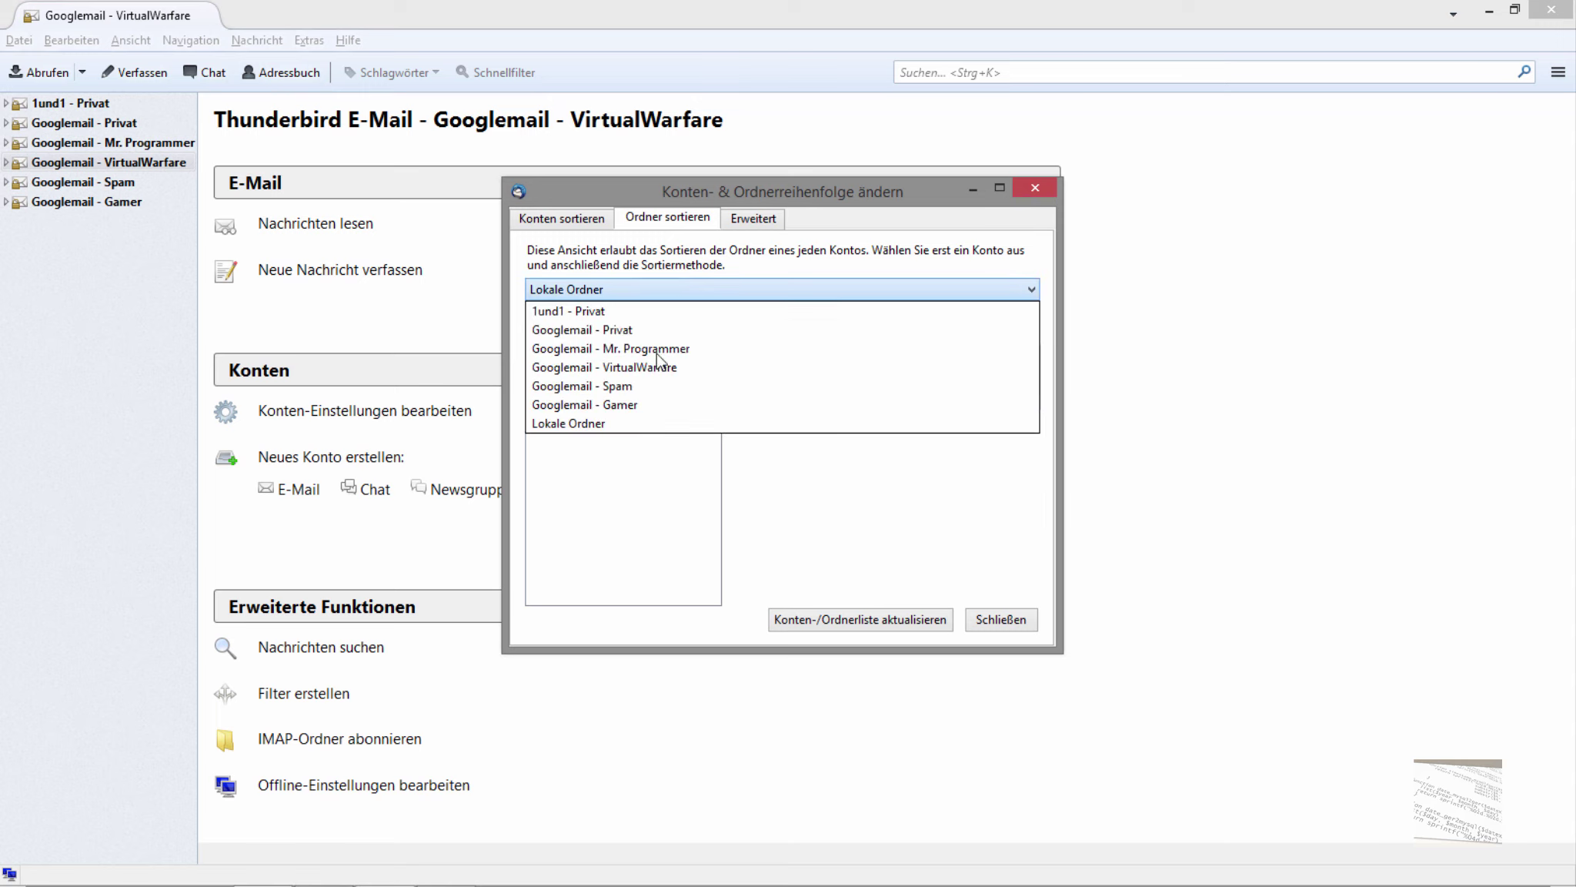
{"action": "left_click", "coordinate": [650, 349]}
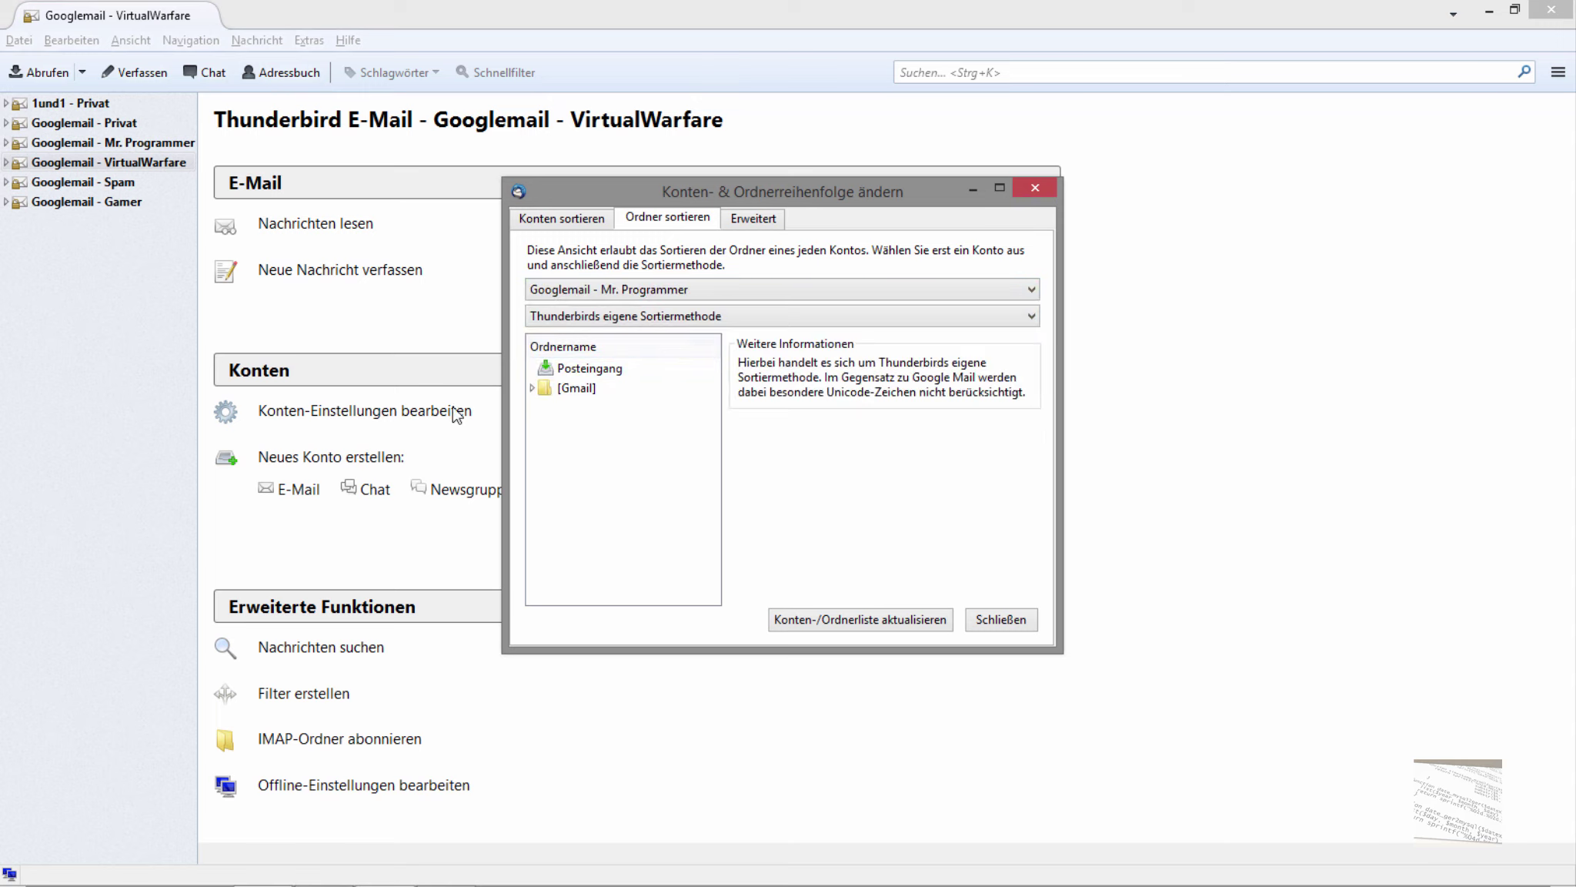
{"action": "left_click", "coordinate": [568, 390]}
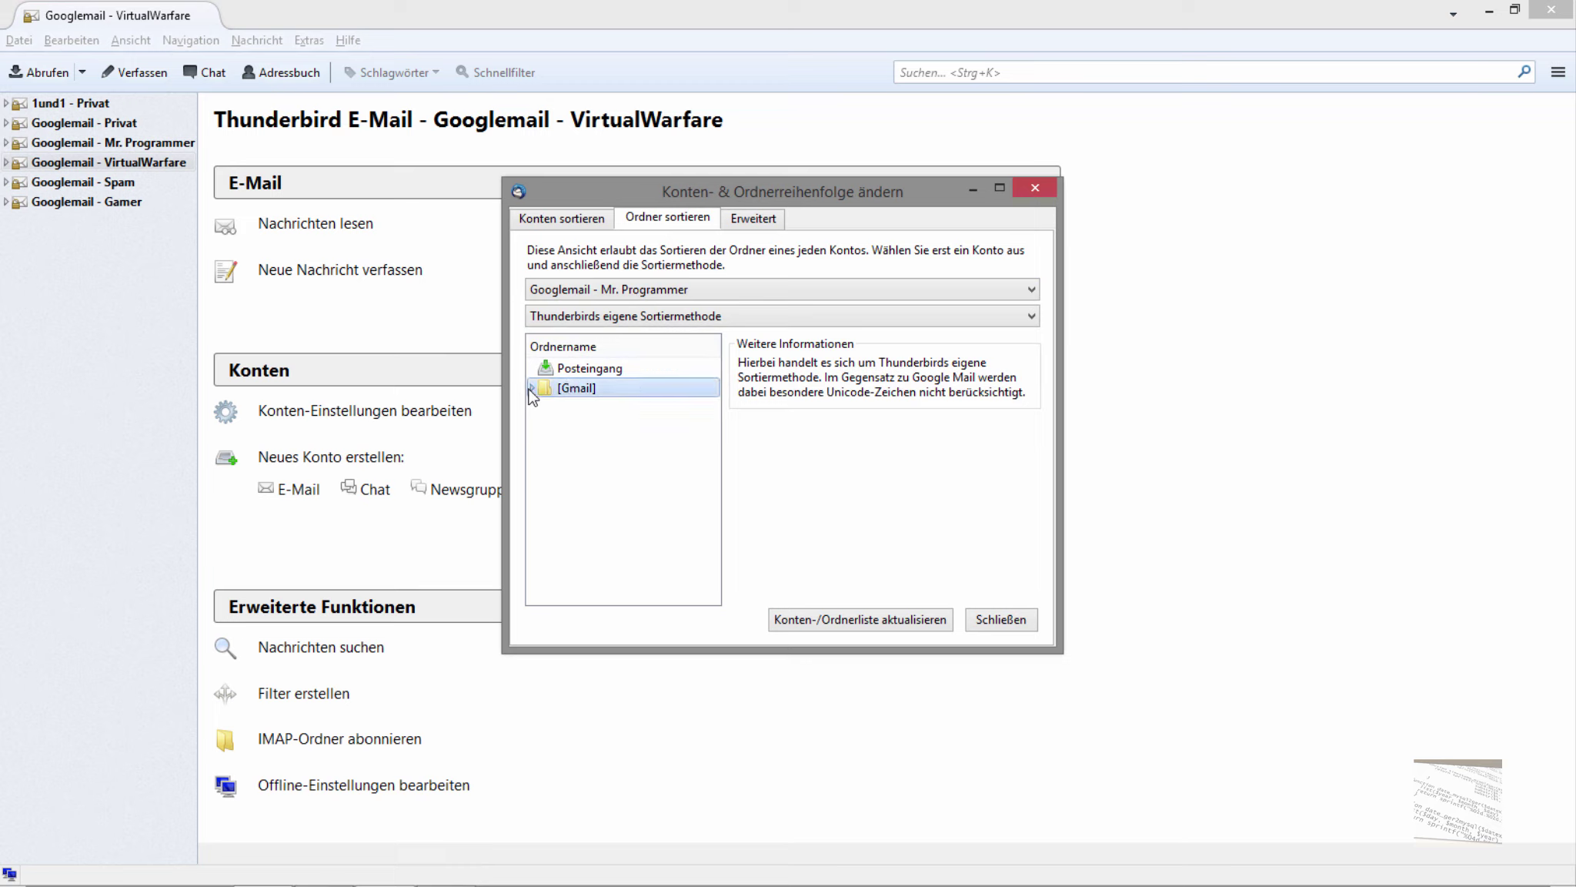
{"action": "left_click", "coordinate": [530, 389]}
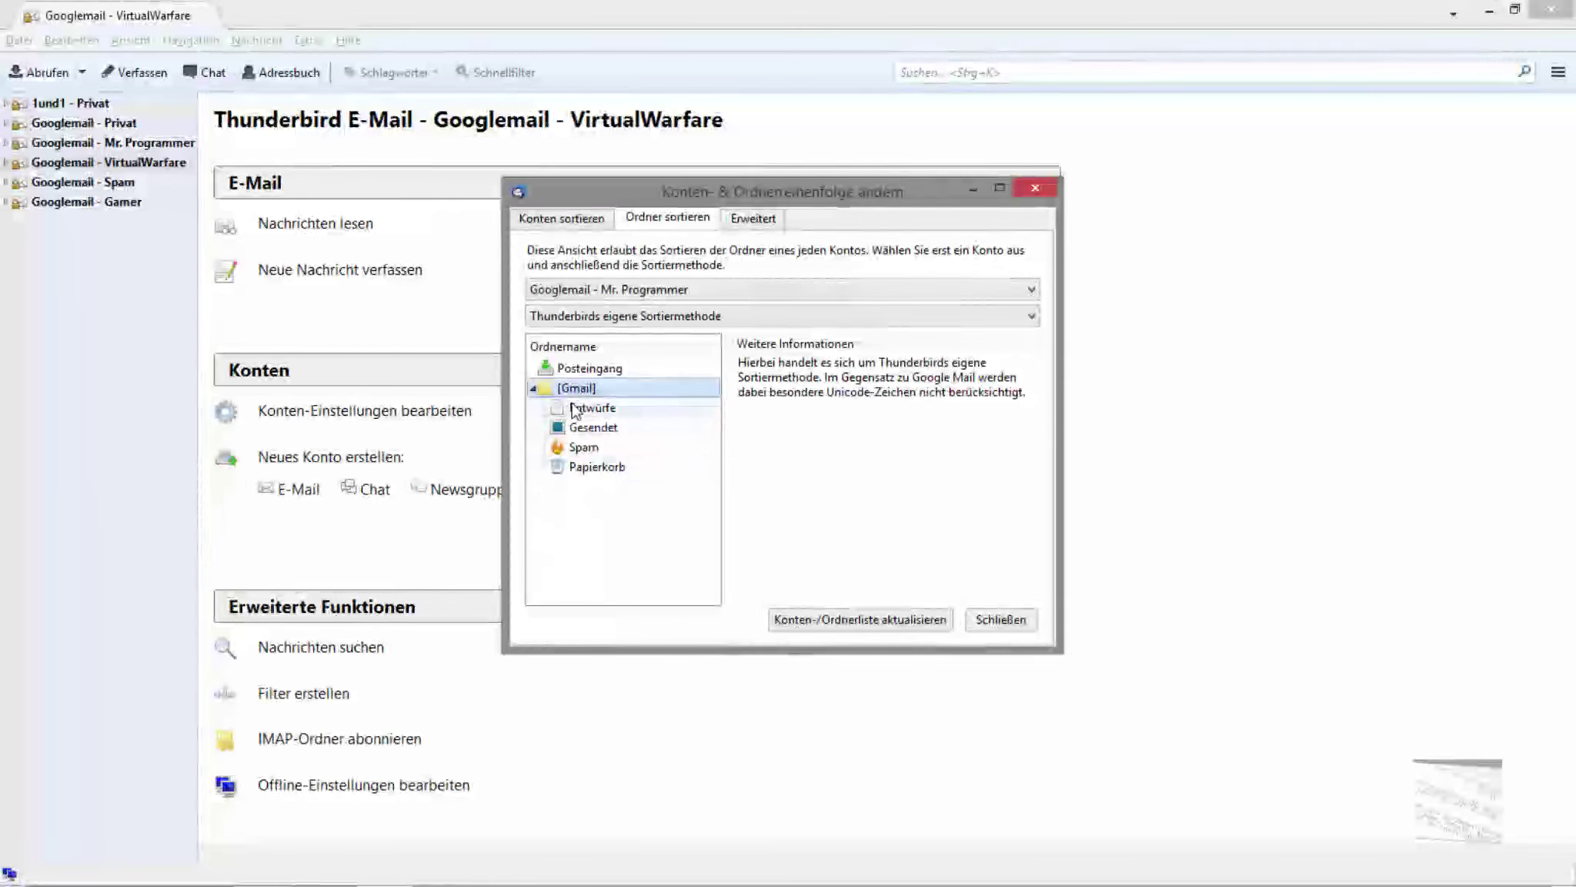
Set the account's folder sorting to "benutzerdefinierte Sortierfunktion" and move the [Gmail] folder down and back up.
{"action": "left_click", "coordinate": [600, 317]}
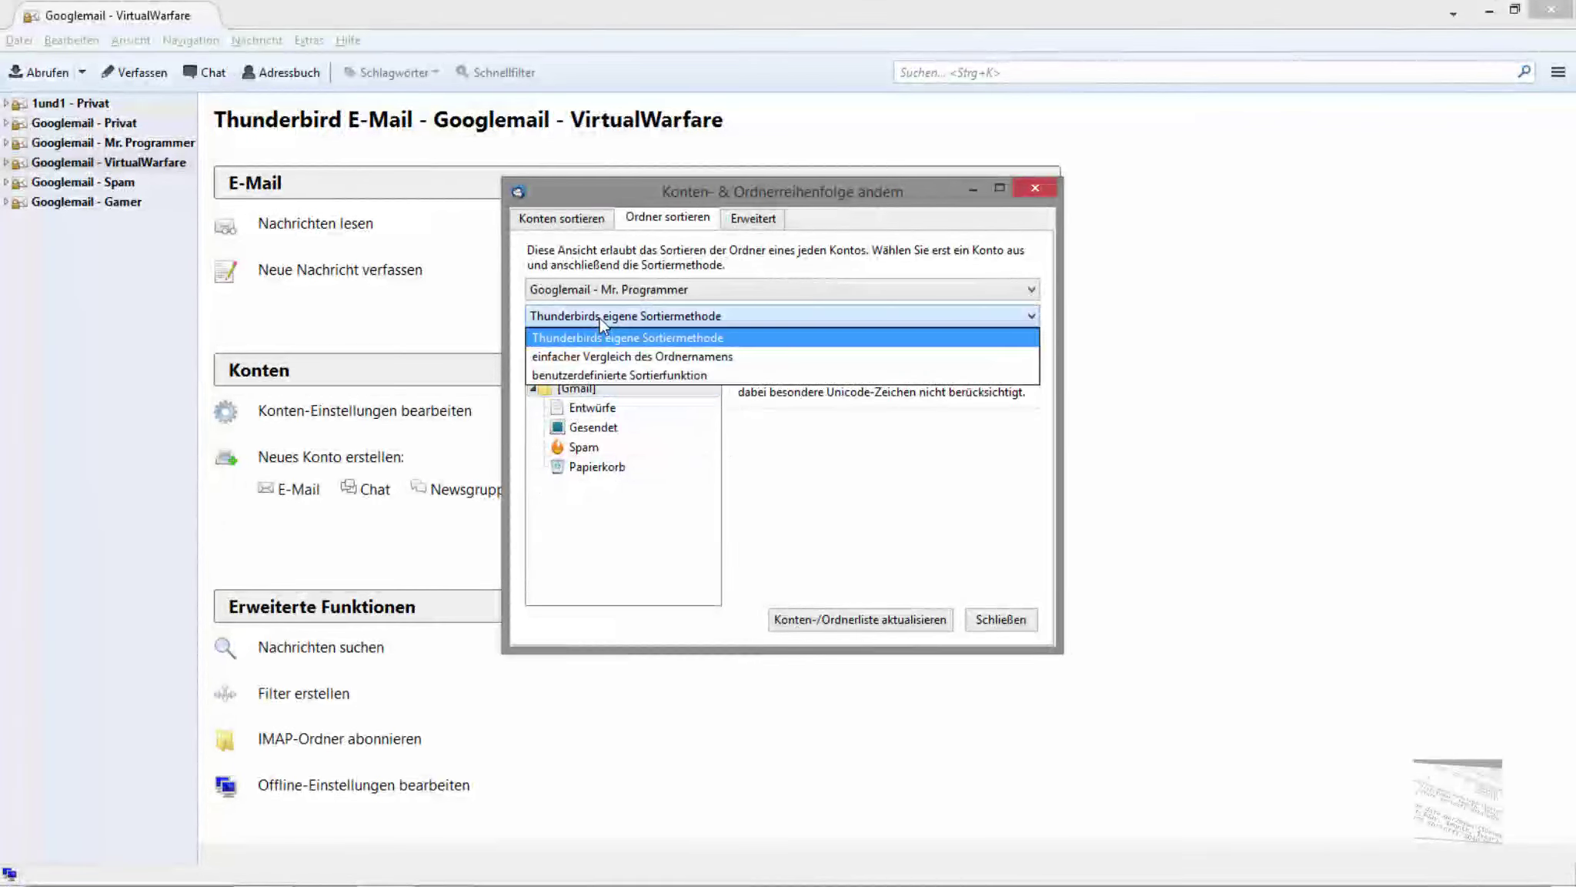
{"action": "left_click", "coordinate": [597, 376]}
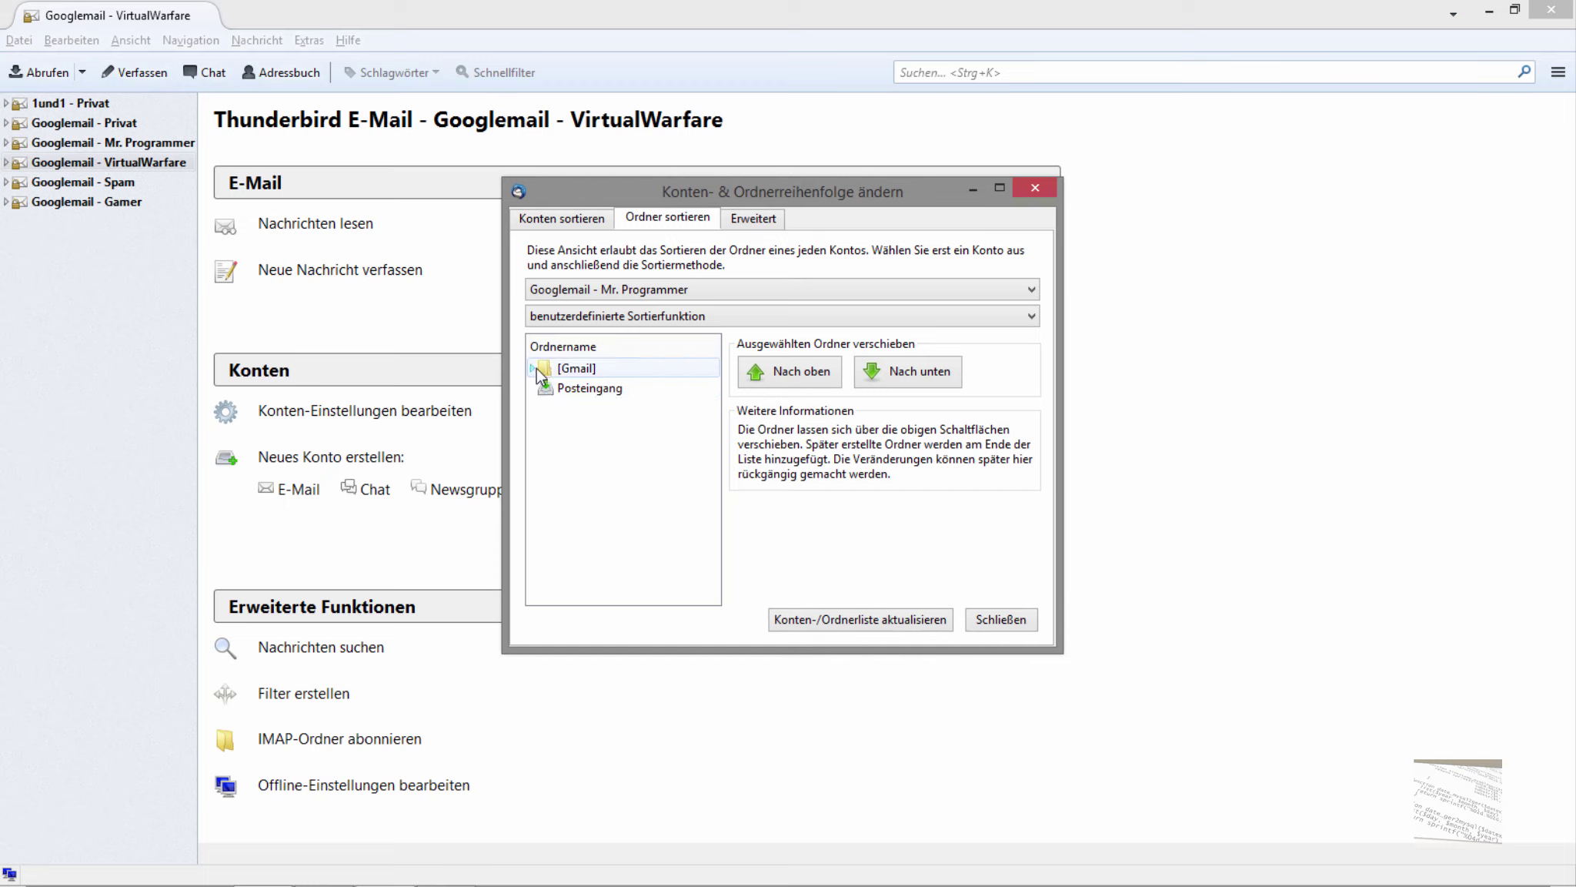
{"action": "left_click", "coordinate": [569, 369]}
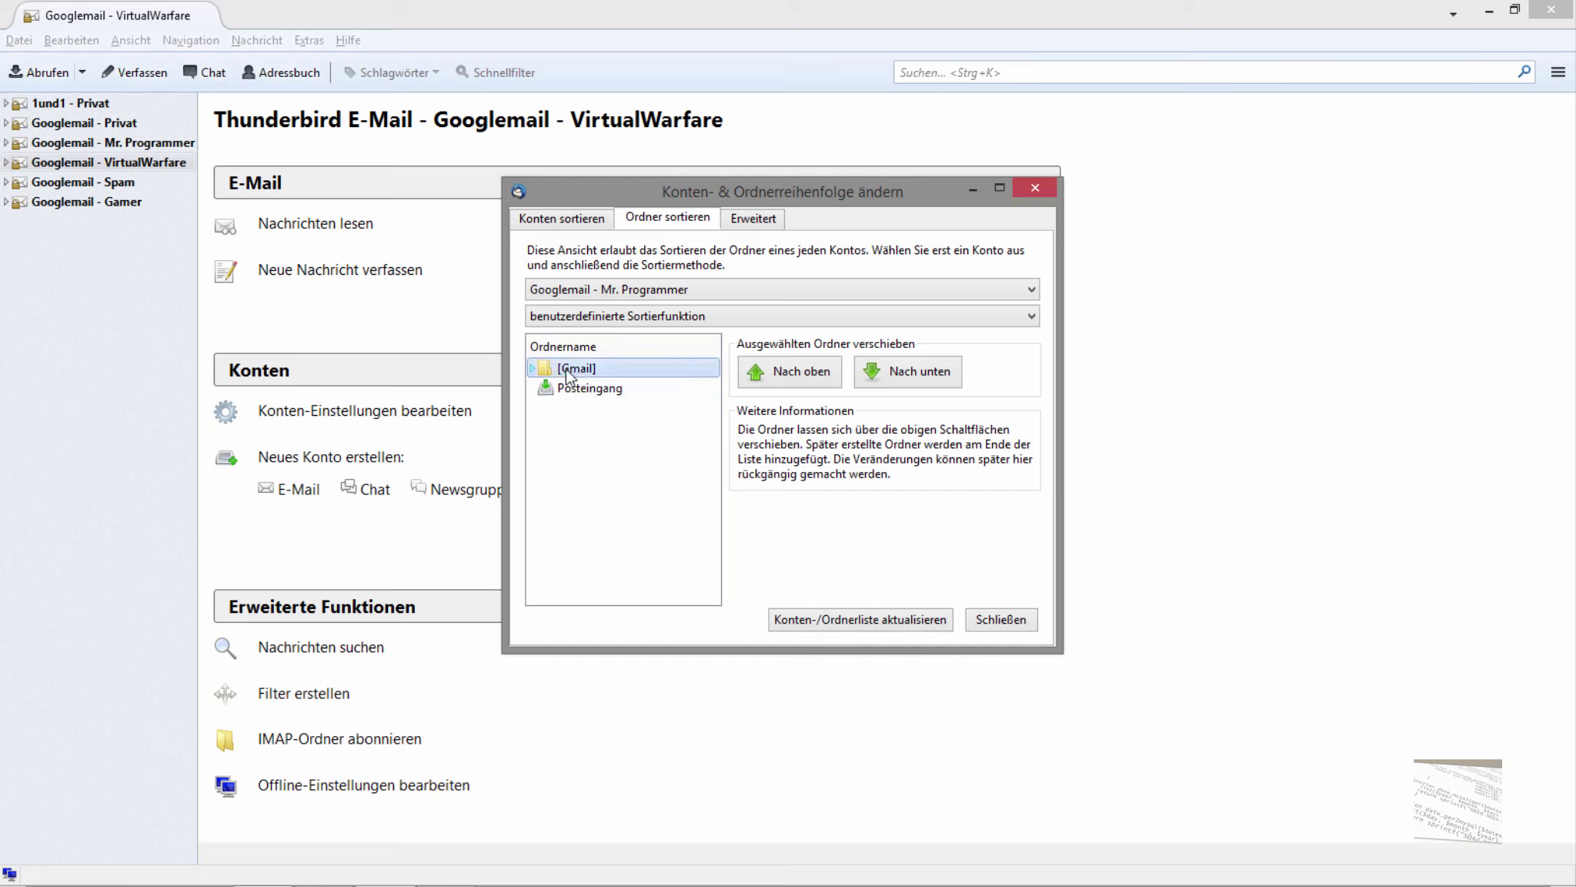
{"action": "left_click", "coordinate": [909, 378]}
{"action": "left_click", "coordinate": [797, 378]}
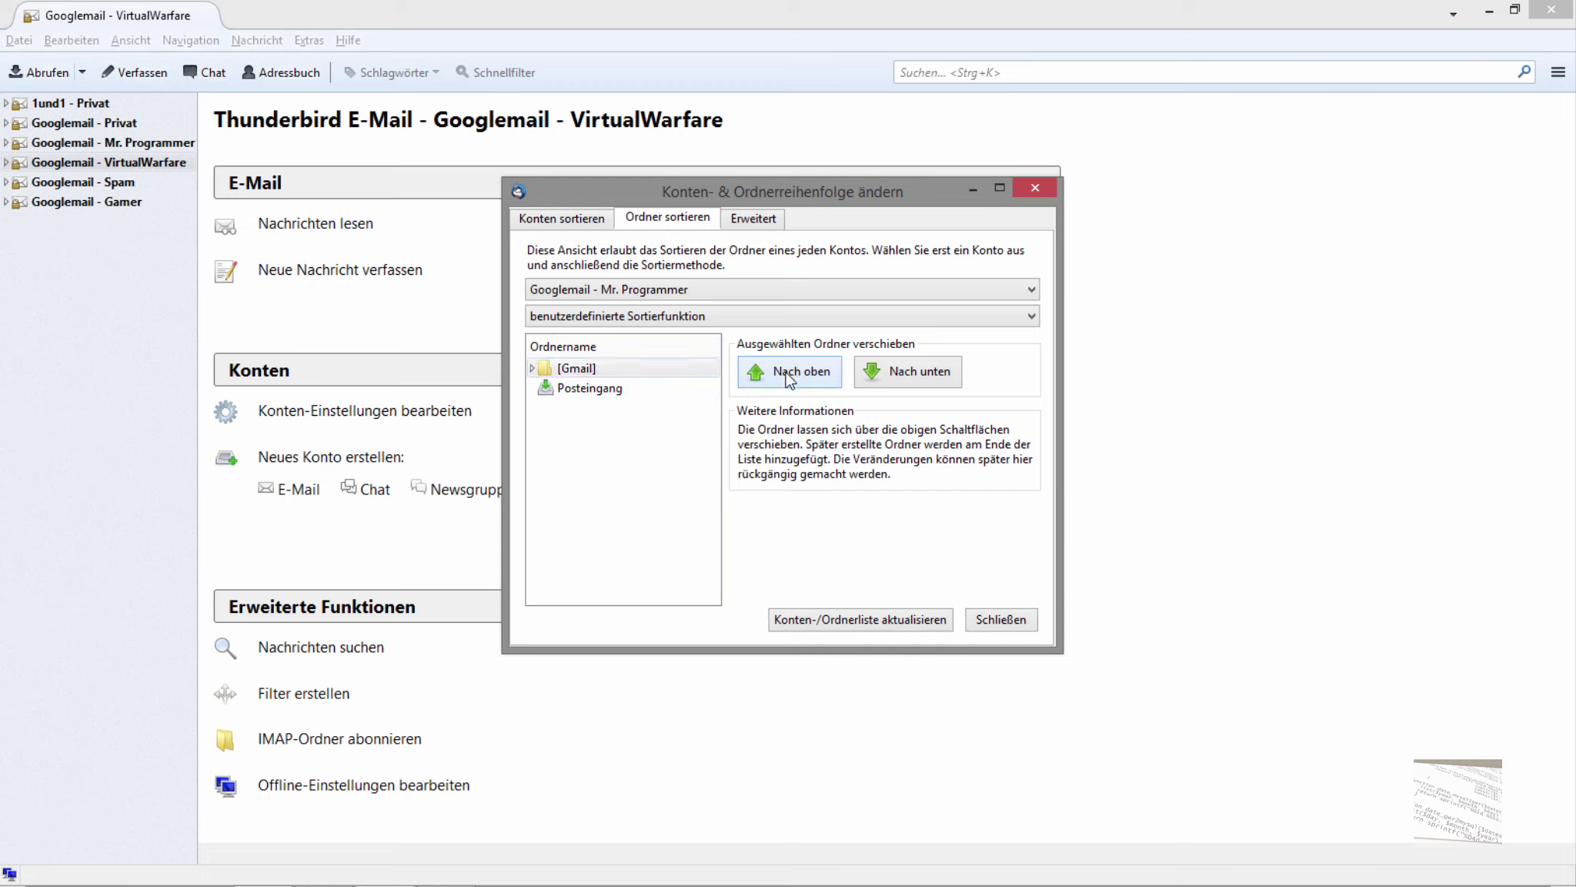
Expand the [Gmail] folder and move its Papierkorb subfolder up to the first position.
{"action": "left_click", "coordinate": [544, 368]}
{"action": "left_click", "coordinate": [531, 368]}
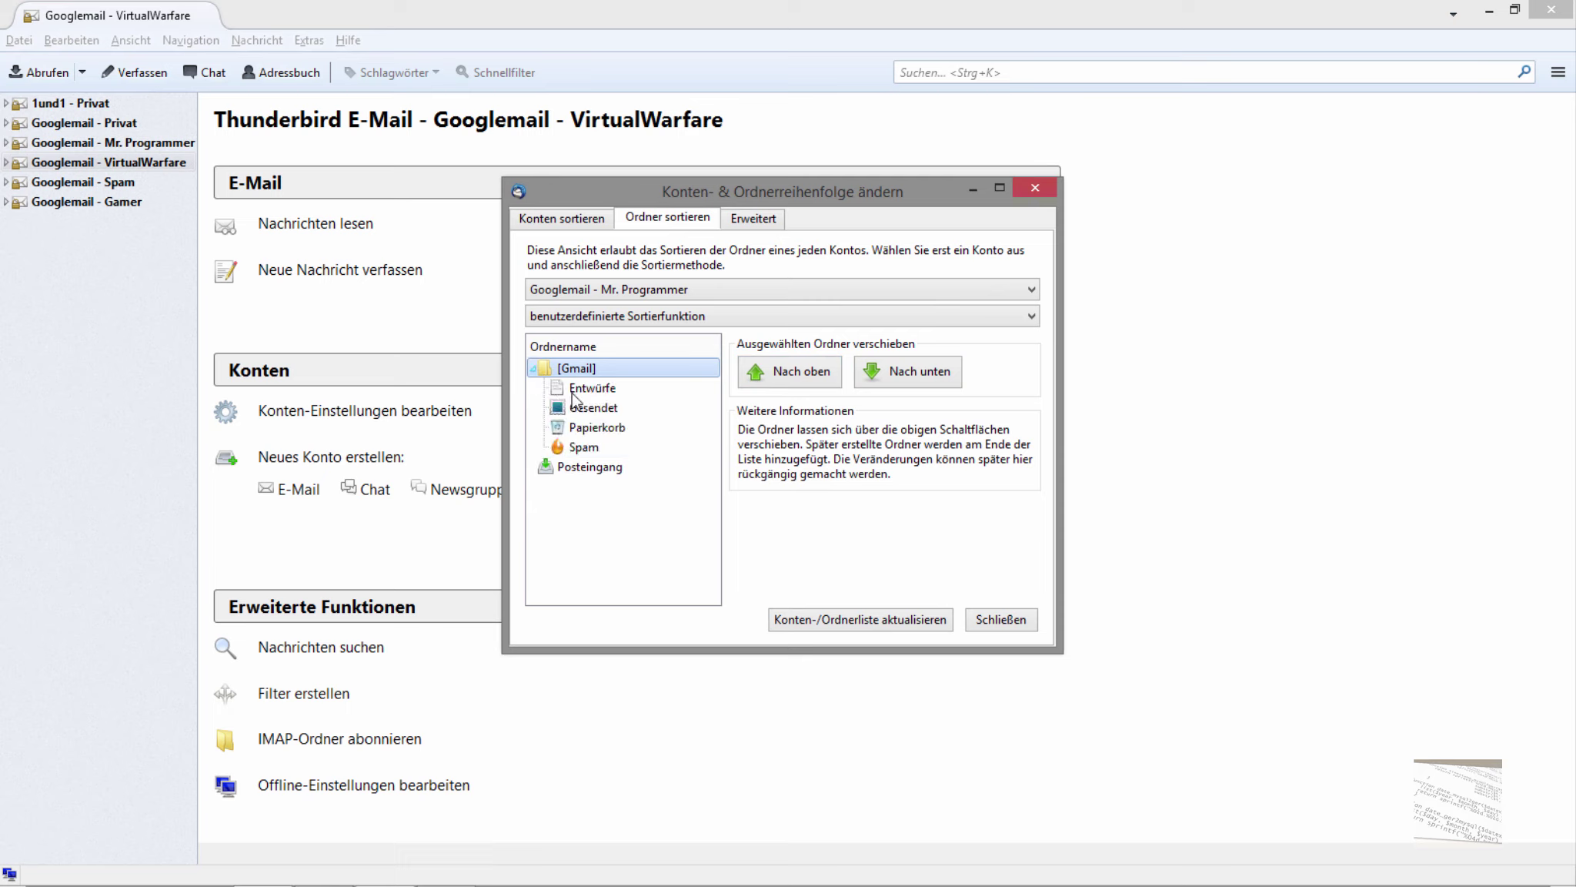
{"action": "left_click", "coordinate": [598, 428]}
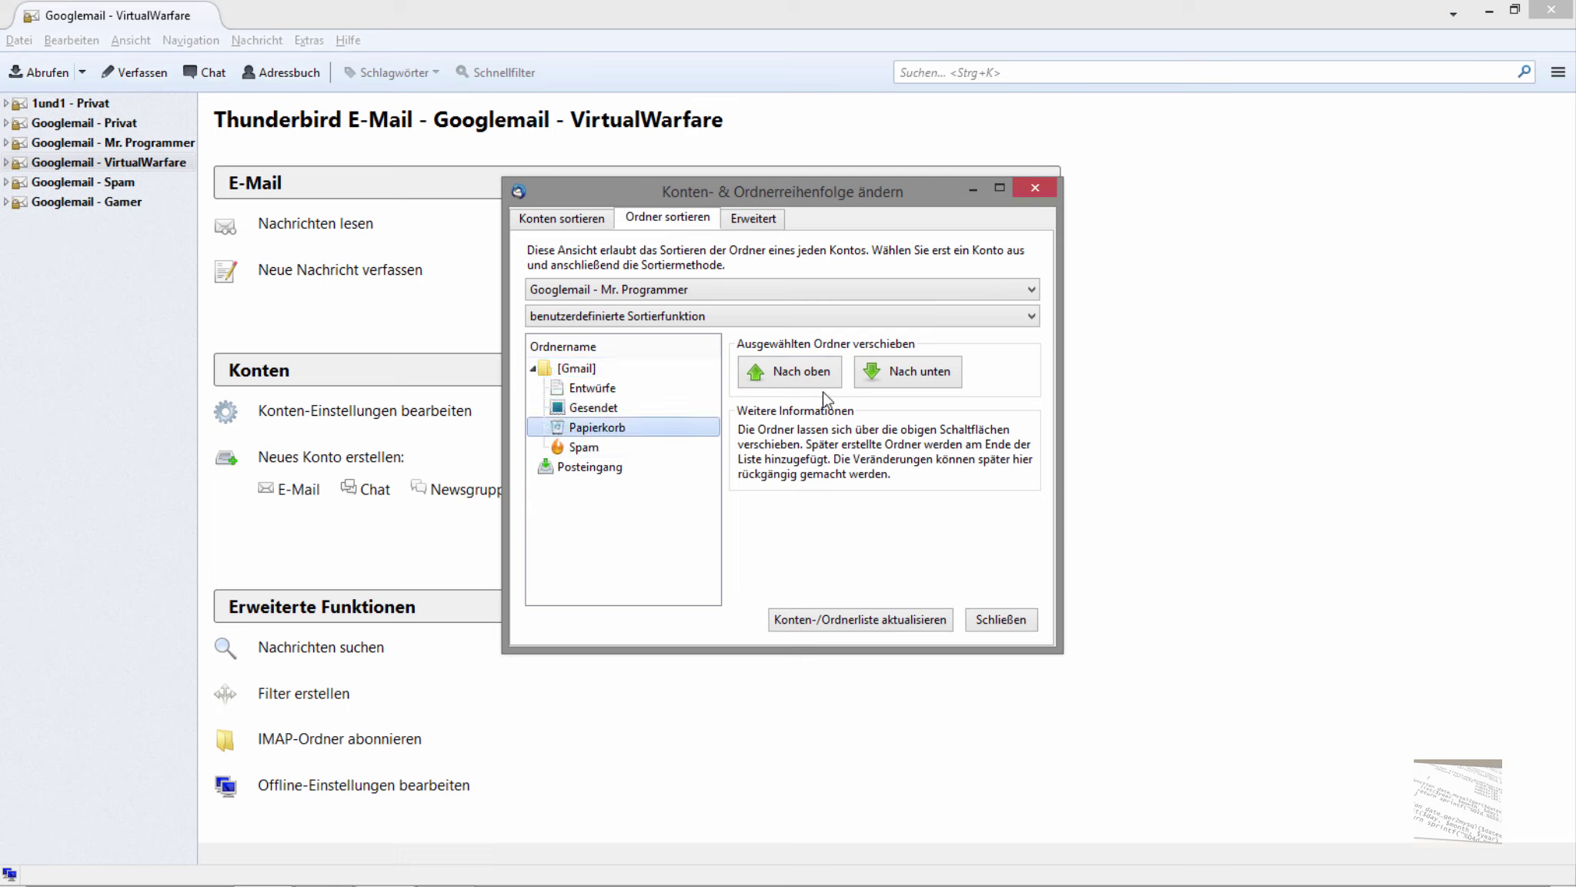
{"action": "left_click", "coordinate": [794, 377]}
{"action": "left_click", "coordinate": [794, 377]}
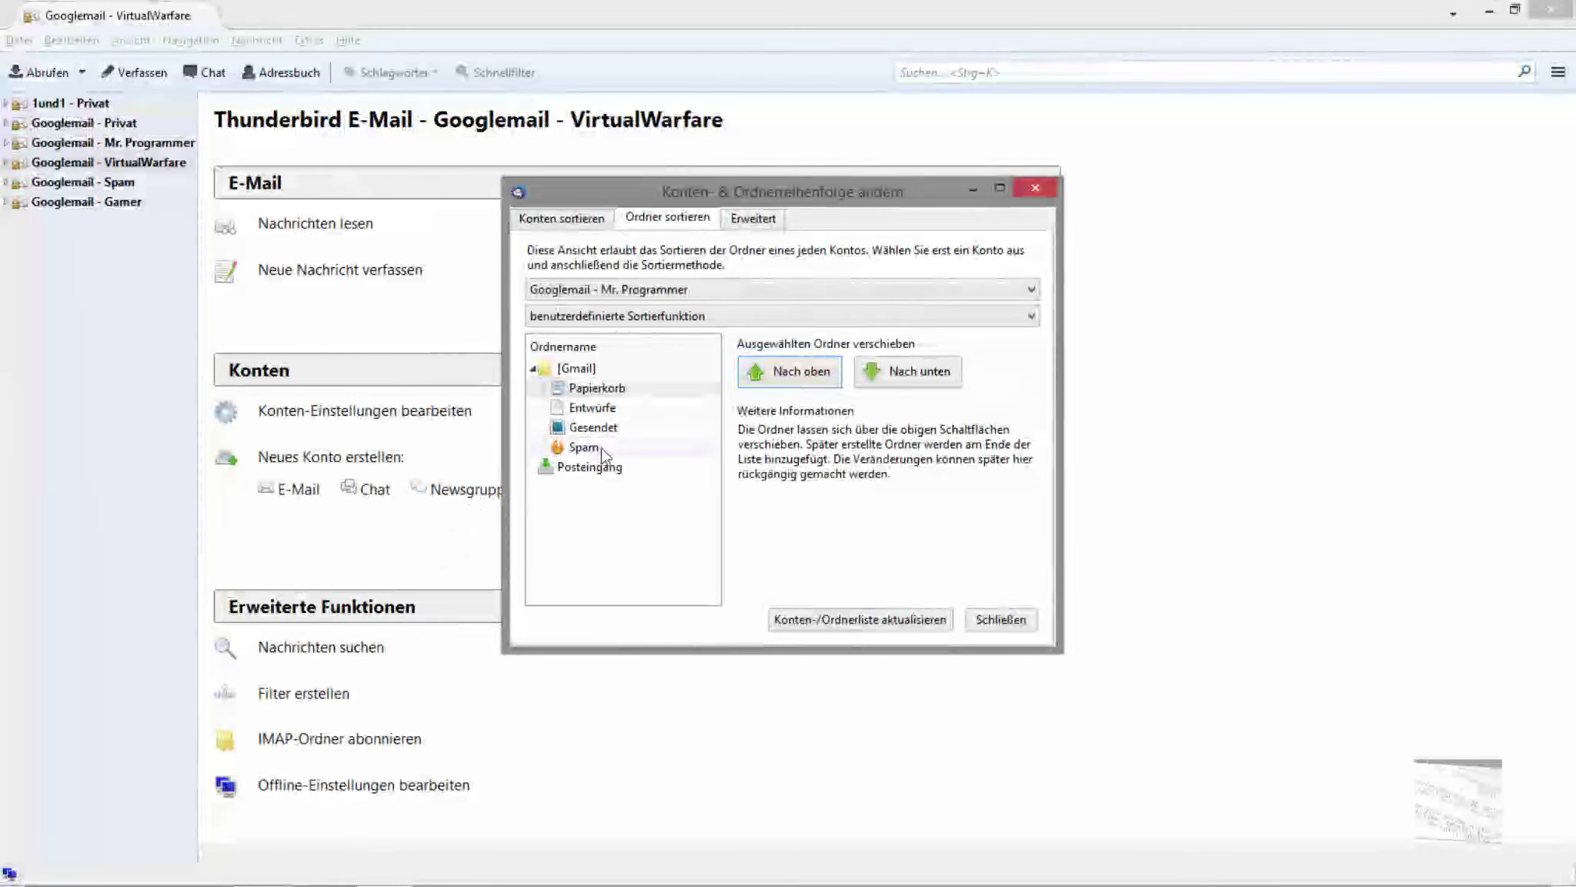
Set the folder sorting back to "Thunderbirds eigene Sortiermethode" and expand the [Gmail] folder.
{"action": "left_click", "coordinate": [639, 316]}
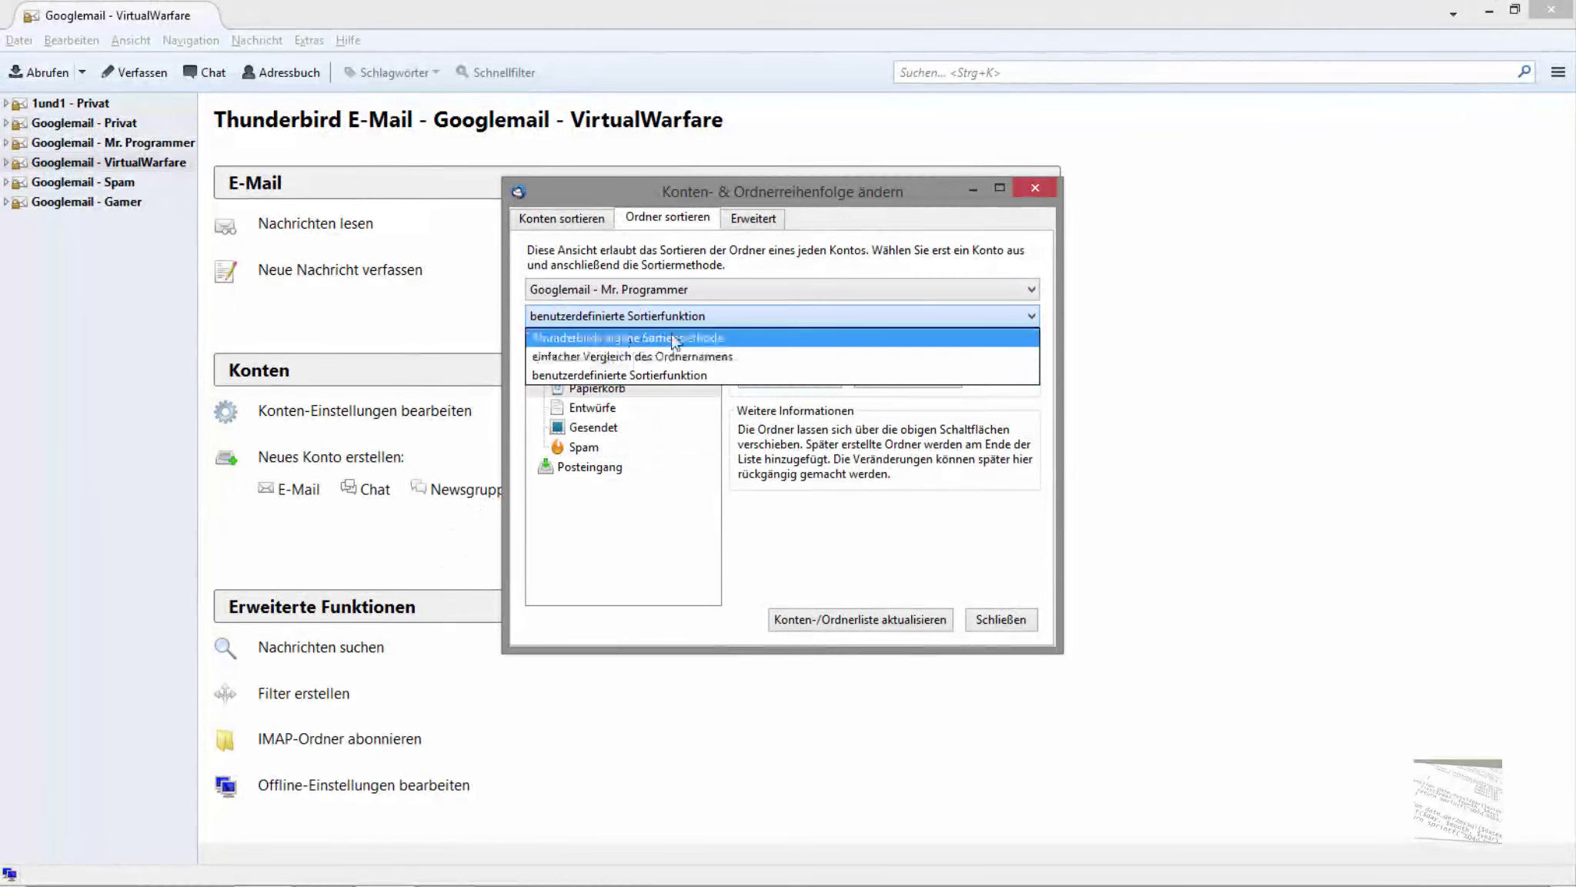
{"action": "left_click", "coordinate": [667, 337]}
{"action": "left_click", "coordinate": [531, 389]}
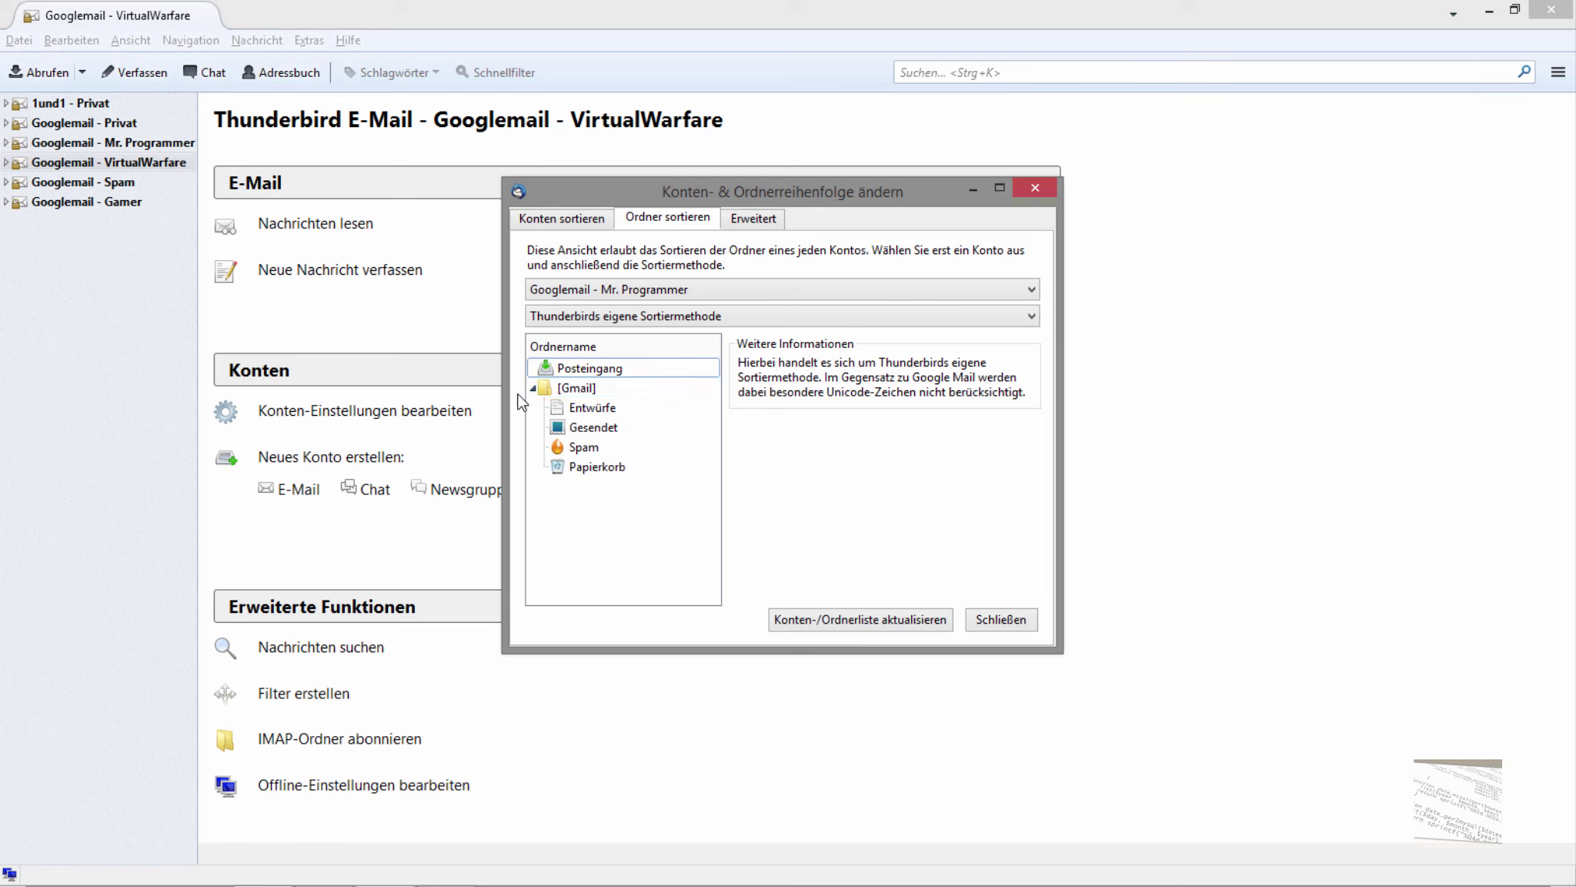
Set the folder sorting method of the Googlemail - Mr. Programmer account to "einfacher Vergleich des Ordnernamens".
{"action": "left_click", "coordinate": [567, 317]}
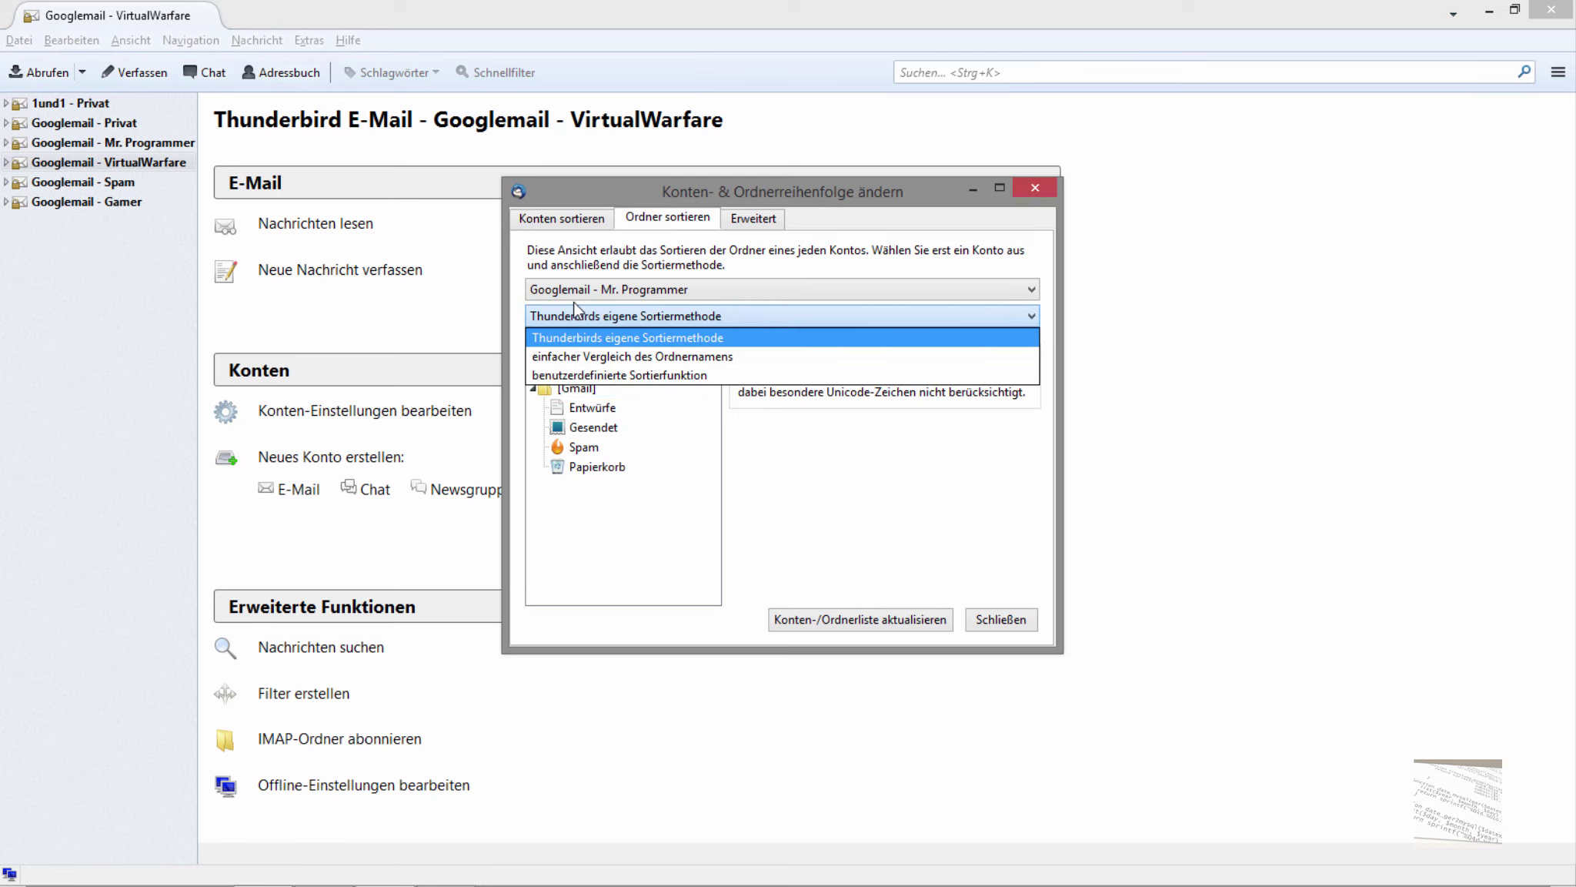
{"action": "left_click", "coordinate": [647, 315]}
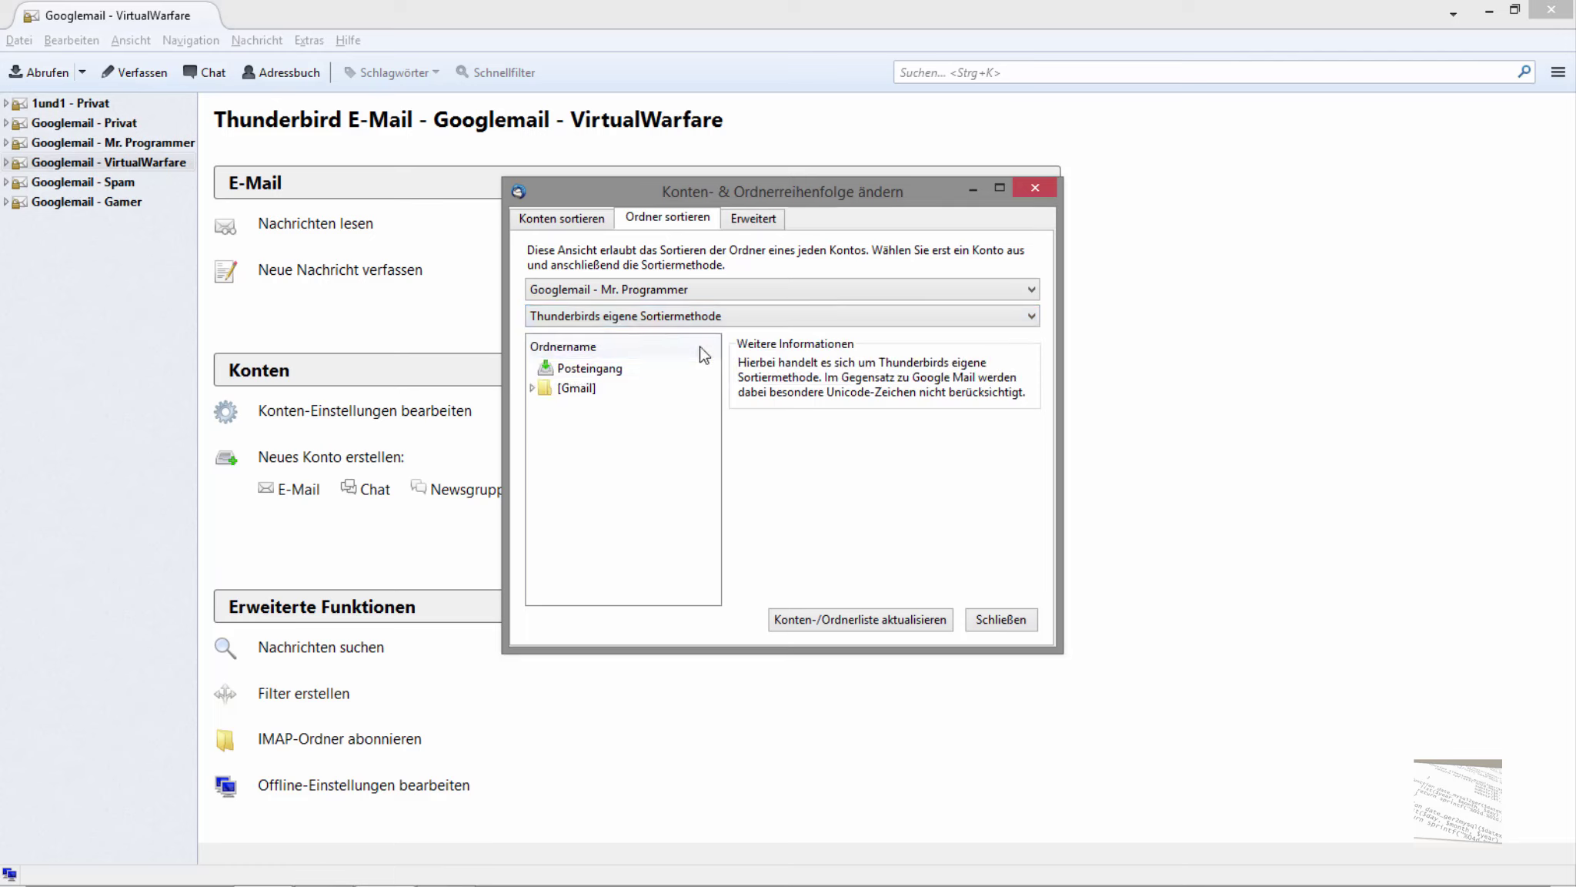
{"action": "left_click", "coordinate": [650, 317]}
{"action": "left_click", "coordinate": [636, 356]}
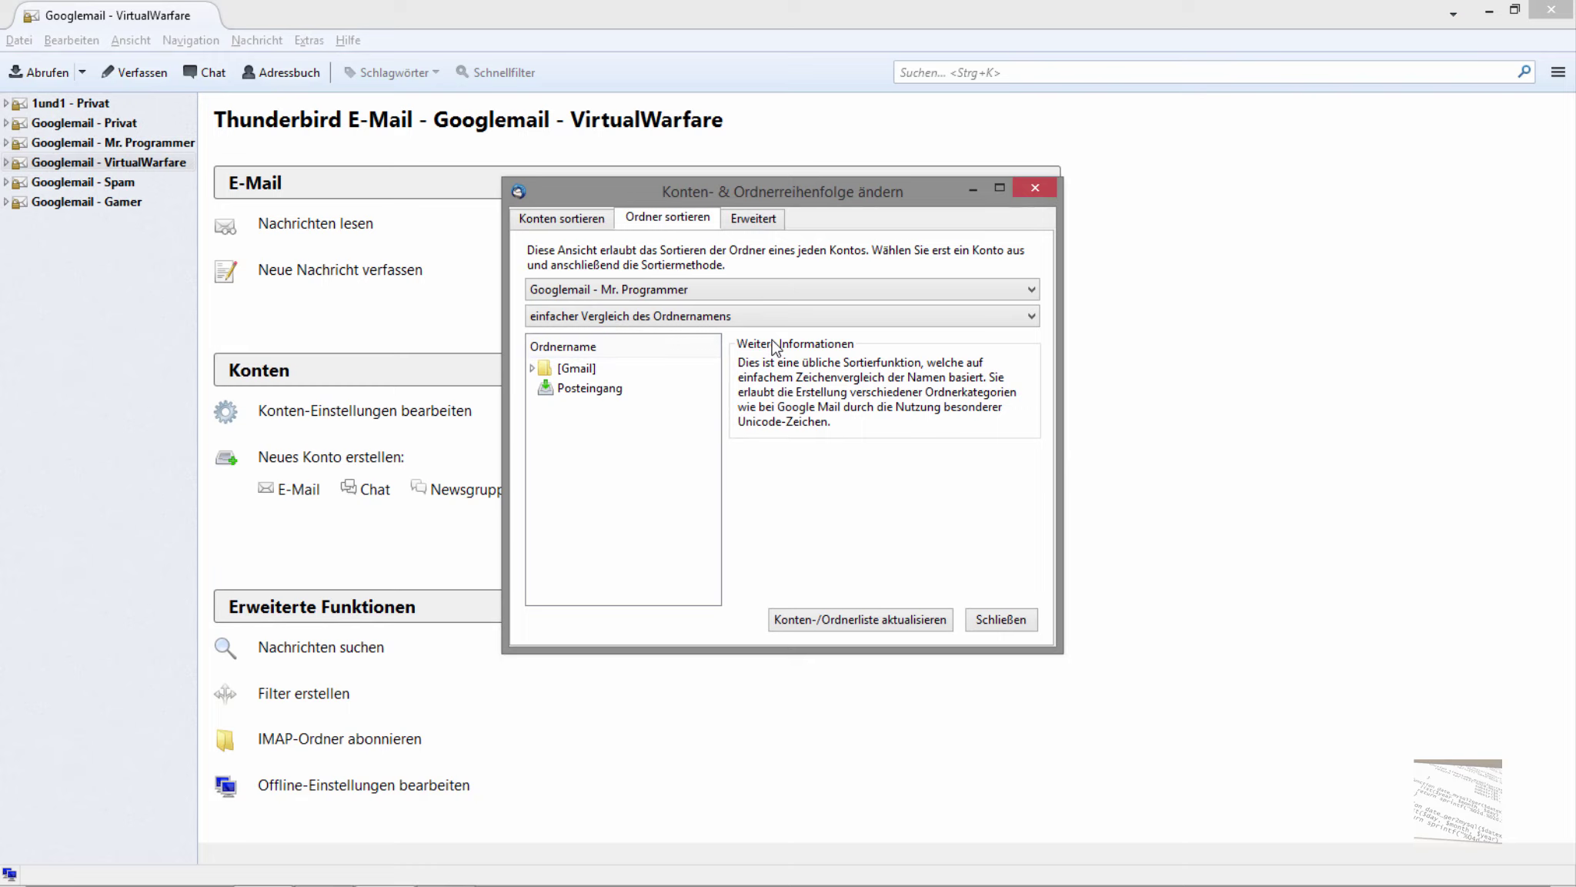
{"action": "left_click", "coordinate": [828, 323]}
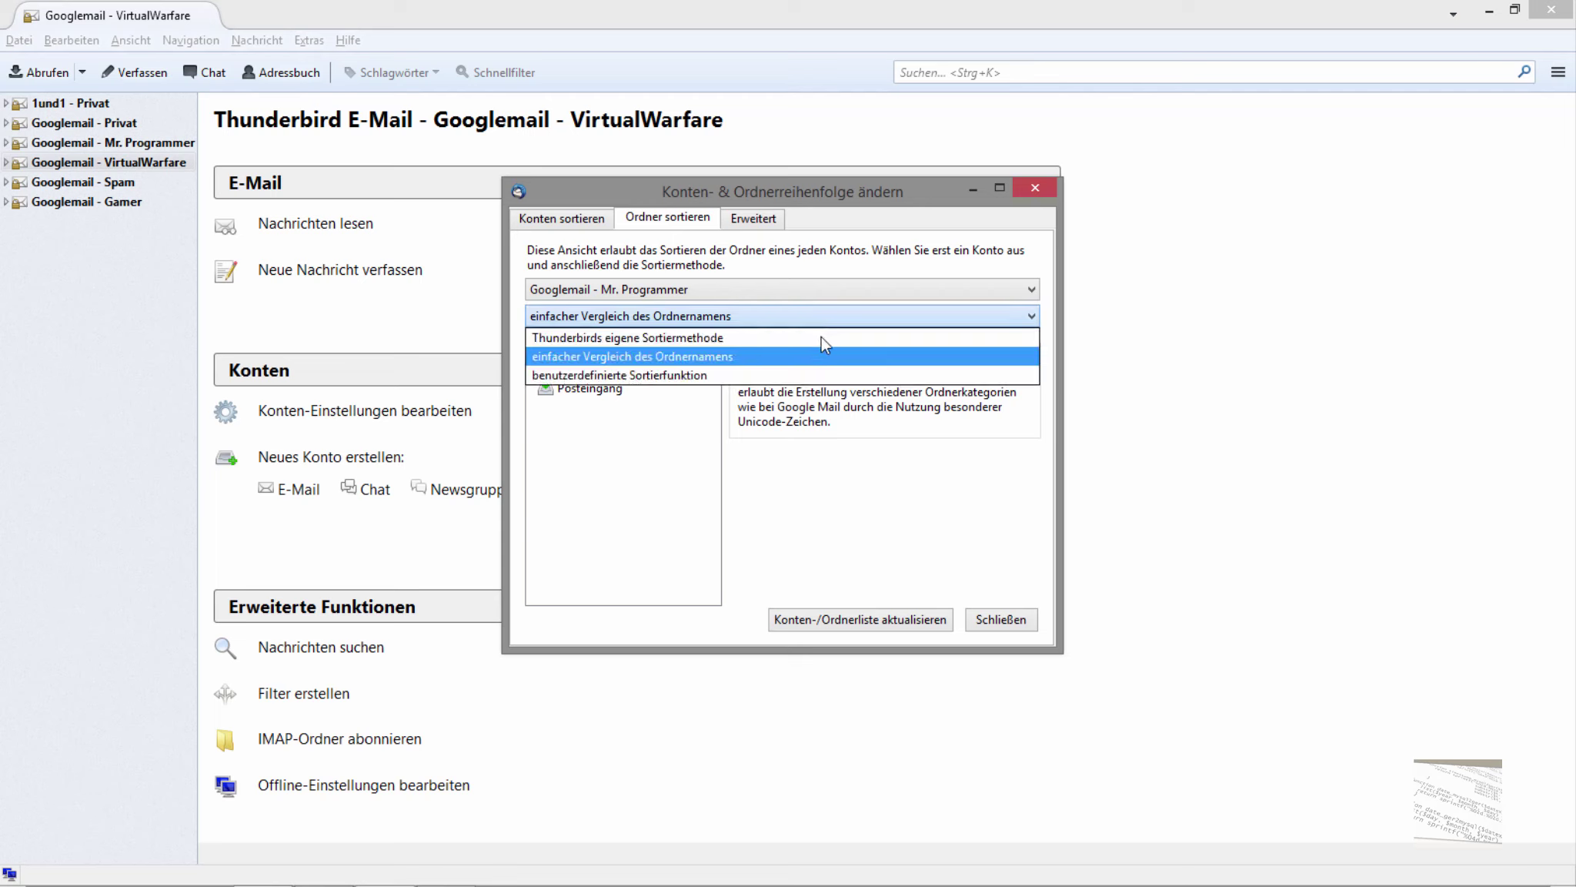
{"action": "left_click", "coordinate": [1424, 810]}
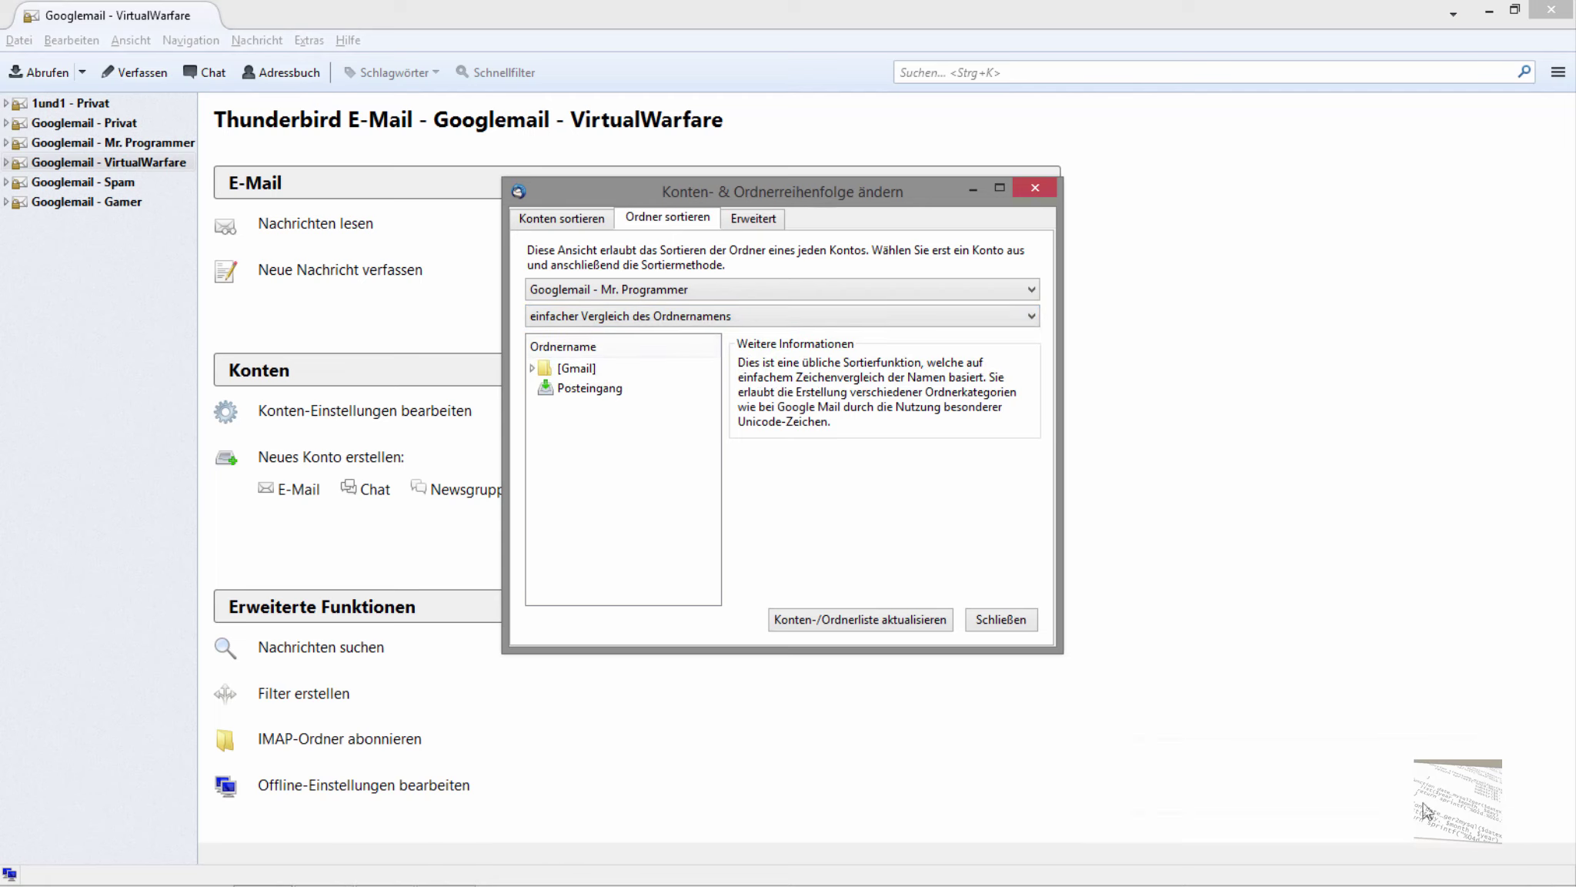